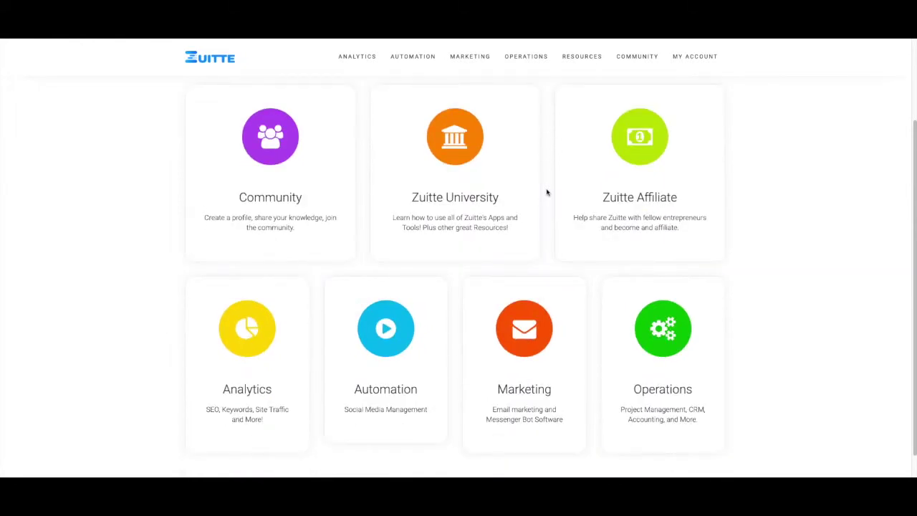
Step: Open the Project Management & CRM tool and review the dashboard's financial, calendar, invoice and sales widgets
{"action": "scroll", "coordinate": [547, 192], "scroll_direction": "down", "scroll_amount": 1}
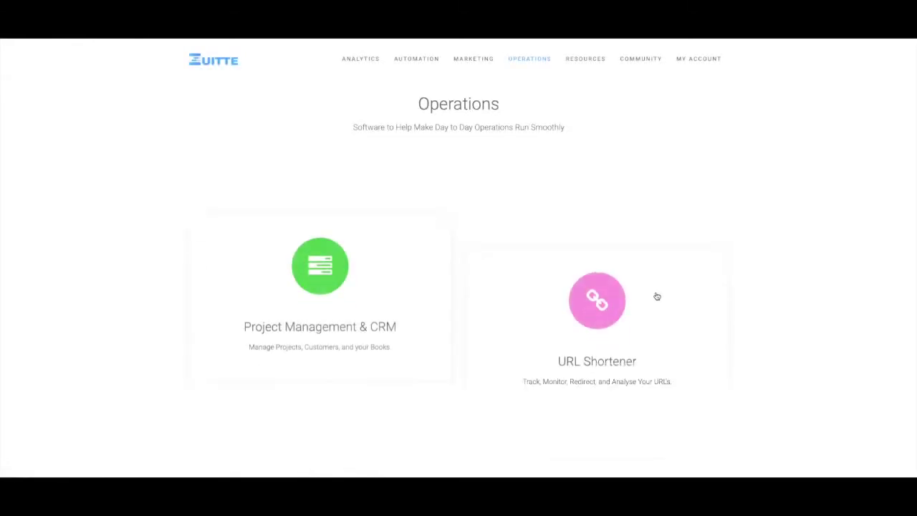
{"action": "left_click", "coordinate": [320, 217]}
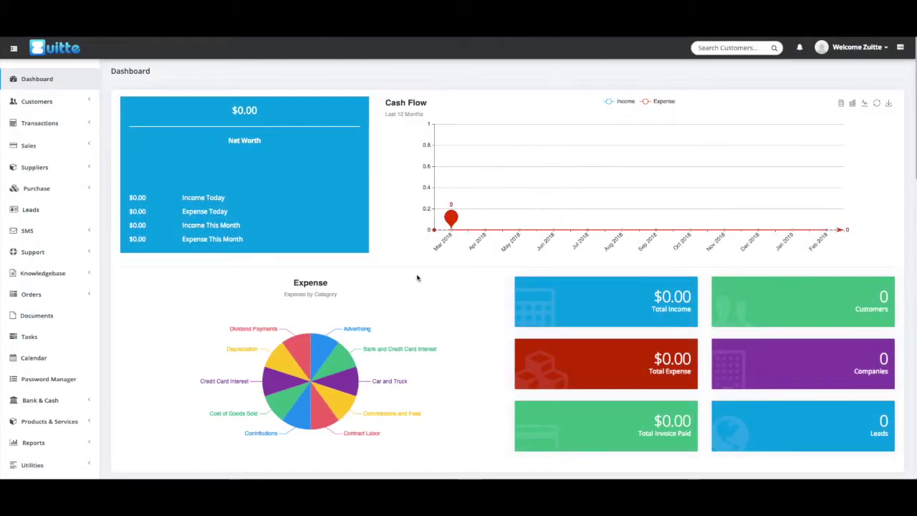
{"action": "scroll", "coordinate": [430, 287], "scroll_direction": "down", "scroll_amount": 3}
{"action": "scroll", "coordinate": [430, 287], "scroll_direction": "down", "scroll_amount": 6}
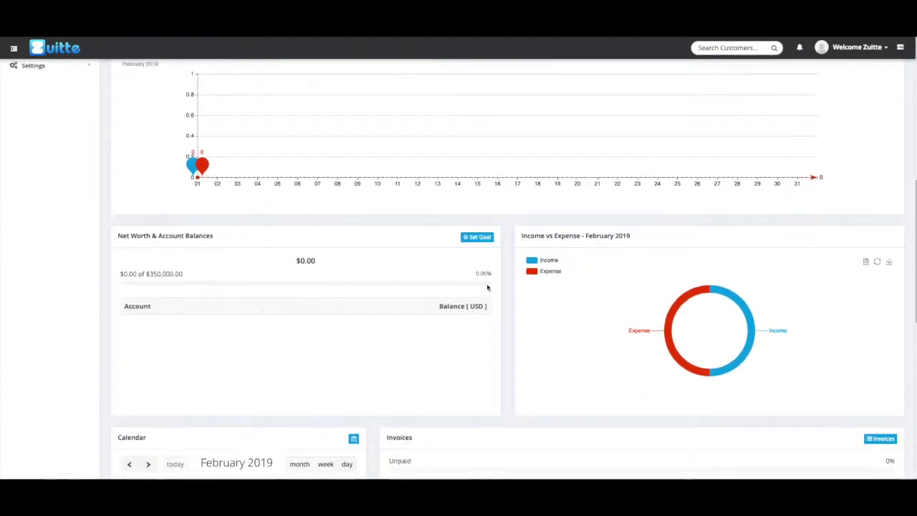
{"action": "scroll", "coordinate": [475, 283], "scroll_direction": "down", "scroll_amount": 4}
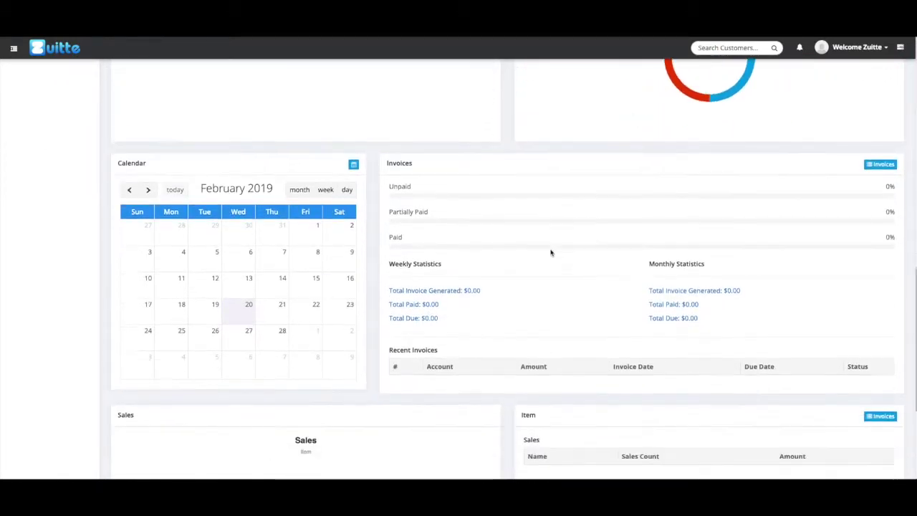
{"action": "scroll", "coordinate": [520, 303], "scroll_direction": "up", "scroll_amount": 6}
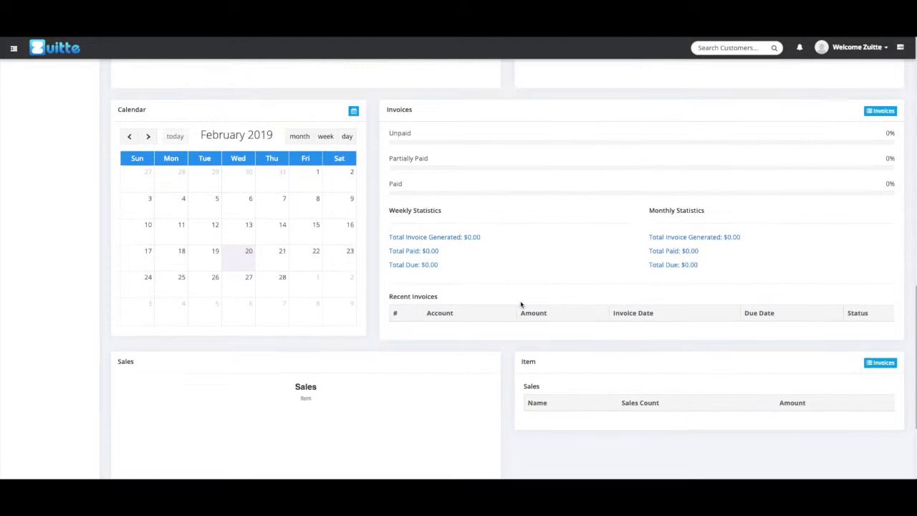
{"action": "scroll", "coordinate": [520, 303], "scroll_direction": "up", "scroll_amount": 10}
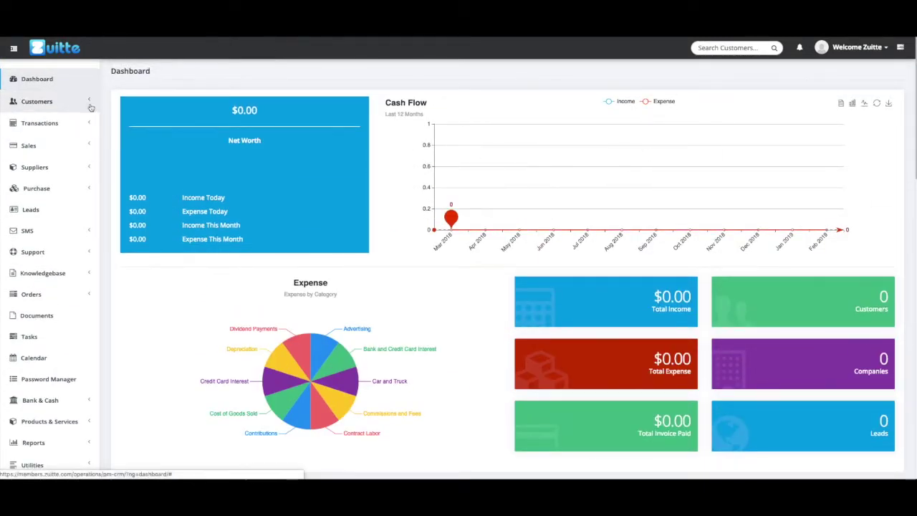
Step: Open the blank form for adding a customer, and view the customer list
{"action": "left_click", "coordinate": [84, 104]}
{"action": "left_click", "coordinate": [57, 118]}
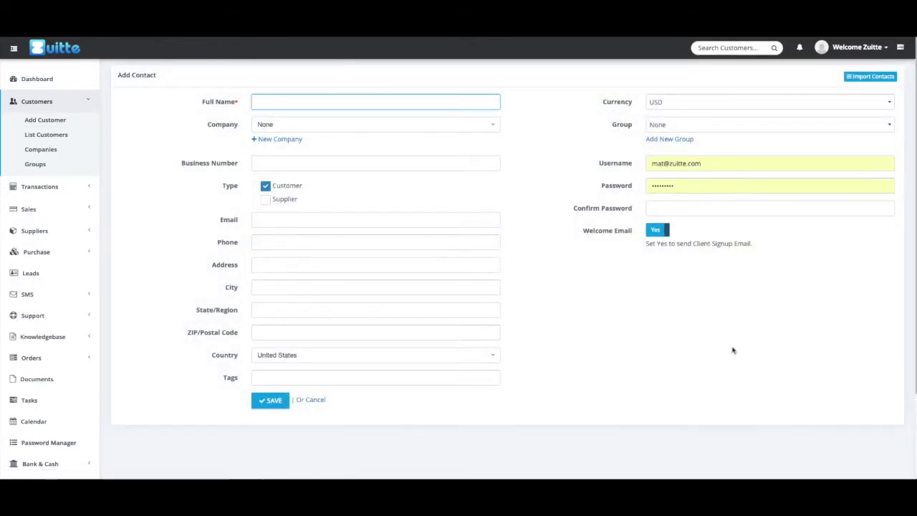
{"action": "left_click", "coordinate": [45, 136]}
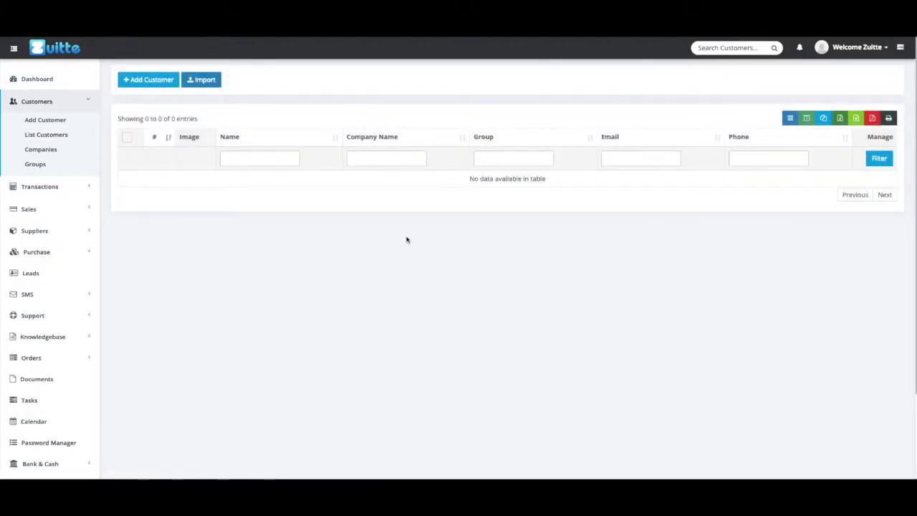
Step: View the customers' Companies and Groups pages, opening and dismissing the new company and new group forms
{"action": "left_click", "coordinate": [41, 149]}
{"action": "left_click", "coordinate": [165, 81]}
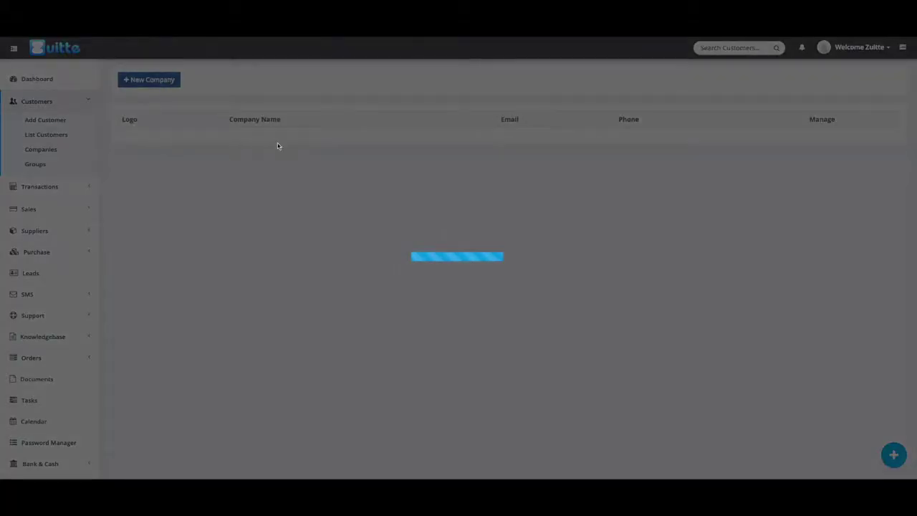
{"action": "left_click", "coordinate": [607, 132]}
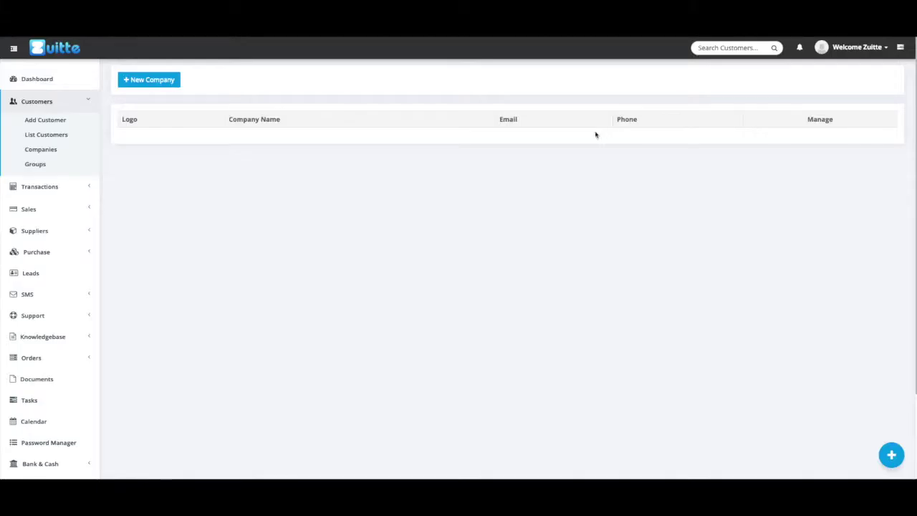
{"action": "left_click", "coordinate": [33, 165]}
{"action": "left_click", "coordinate": [138, 105]}
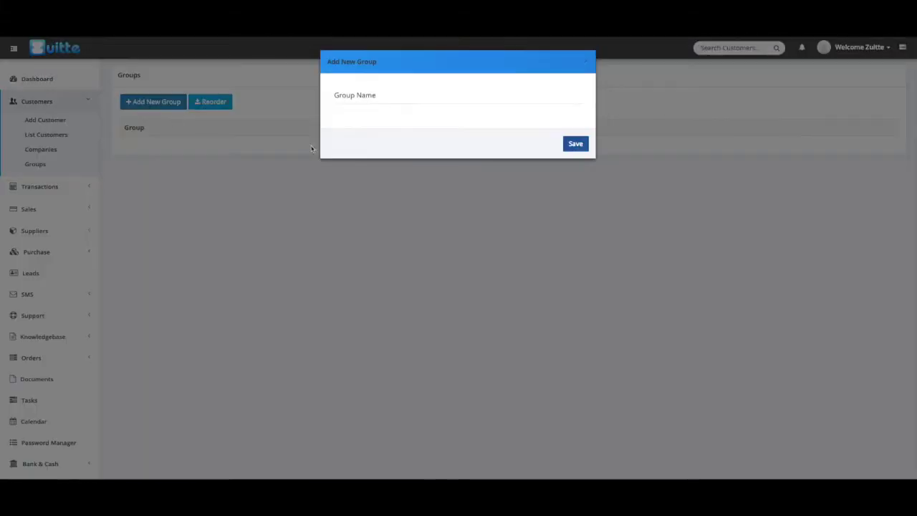
{"action": "left_click", "coordinate": [588, 62]}
Step: Open the new deposit form and examine its category, tags, payer and payment method choices
{"action": "left_click", "coordinate": [90, 188]}
{"action": "left_click", "coordinate": [53, 143]}
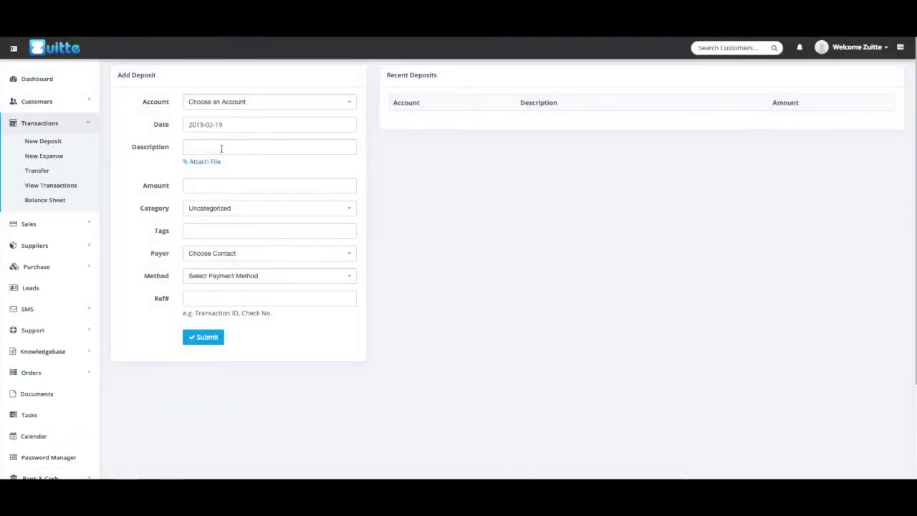
{"action": "left_click", "coordinate": [208, 208]}
{"action": "scroll", "coordinate": [219, 270], "scroll_direction": "down", "scroll_amount": 5}
{"action": "key", "text": "Escape"}
{"action": "left_click", "coordinate": [203, 230]}
{"action": "left_click", "coordinate": [187, 253]}
{"action": "key", "text": "Escape"}
{"action": "left_click", "coordinate": [233, 278]}
{"action": "key", "text": "Escape"}
Step: Open the new expense form and examine its payee and payment method choices
{"action": "left_click", "coordinate": [50, 156]}
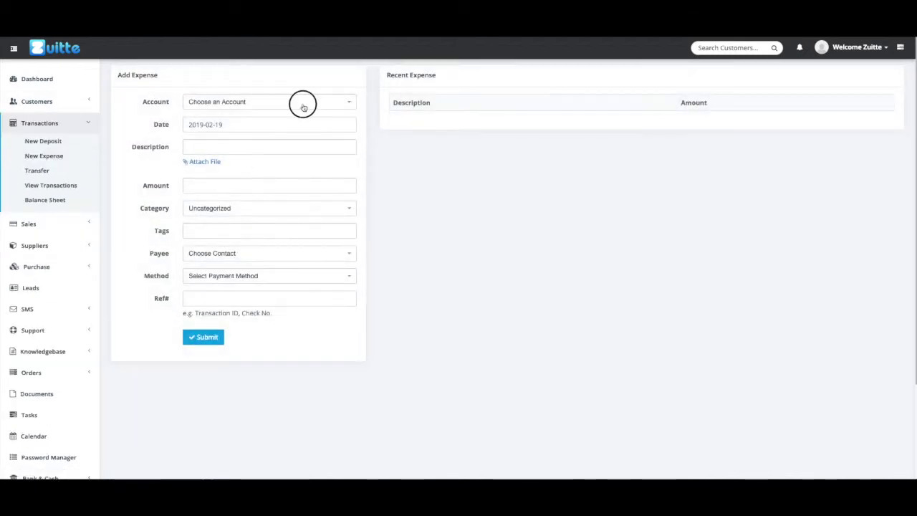
{"action": "left_click", "coordinate": [192, 252]}
{"action": "left_click", "coordinate": [215, 276]}
{"action": "key", "text": "Escape"}
Step: Open the new transfer form and examine its account choices and advanced options
{"action": "left_click", "coordinate": [37, 171]}
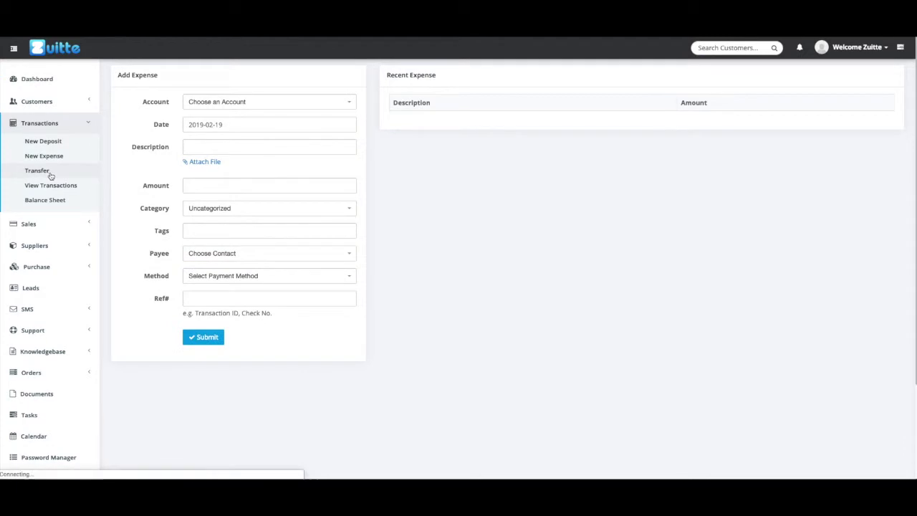
{"action": "left_click", "coordinate": [241, 100]}
{"action": "left_click", "coordinate": [217, 168]}
{"action": "left_click", "coordinate": [201, 235]}
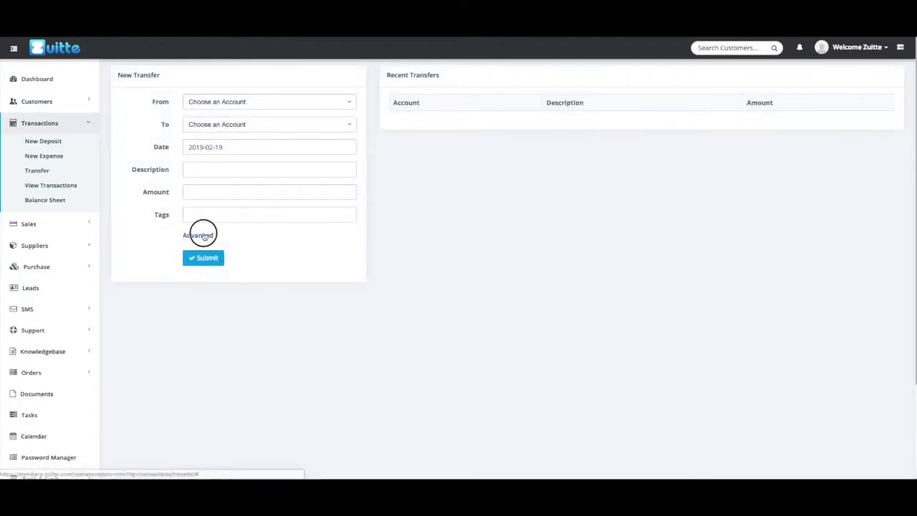
{"action": "left_click", "coordinate": [225, 259]}
{"action": "key", "text": "Escape"}
Step: View the transaction list and the balance sheet
{"action": "left_click", "coordinate": [51, 185]}
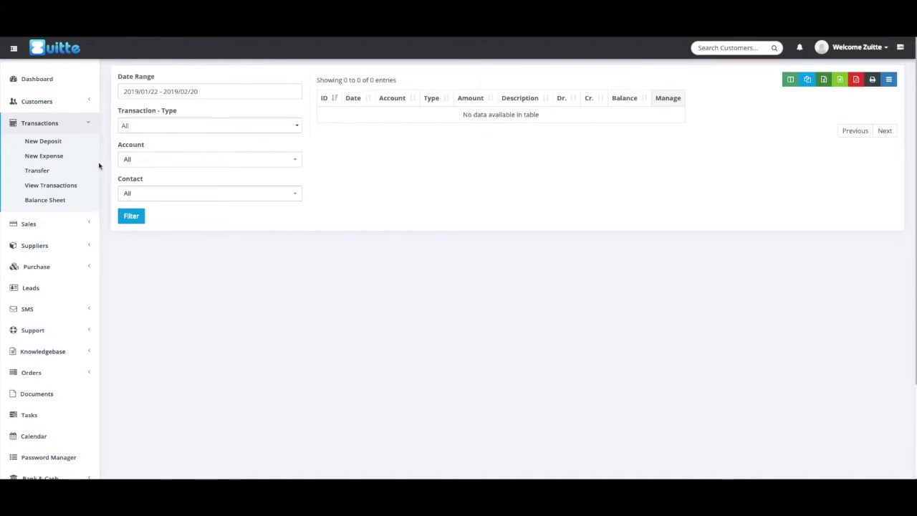
{"action": "left_click", "coordinate": [45, 201]}
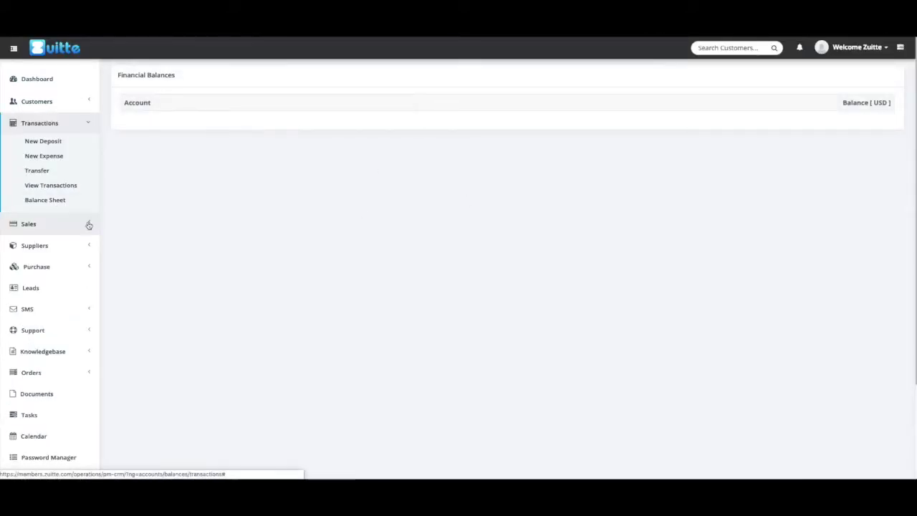
Step: View the sales invoices and review a blank new invoice form from customer details to invoice terms
{"action": "left_click", "coordinate": [89, 225]}
{"action": "left_click", "coordinate": [45, 164]}
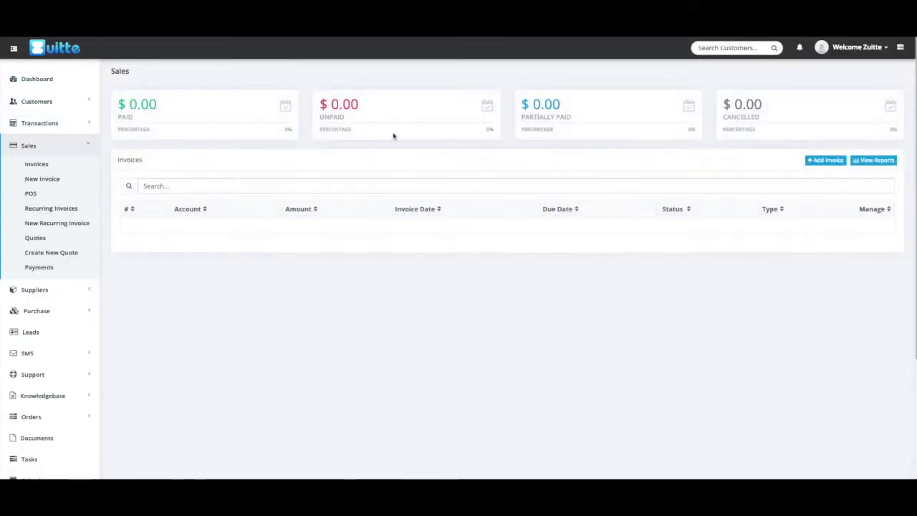
{"action": "left_click", "coordinate": [822, 161]}
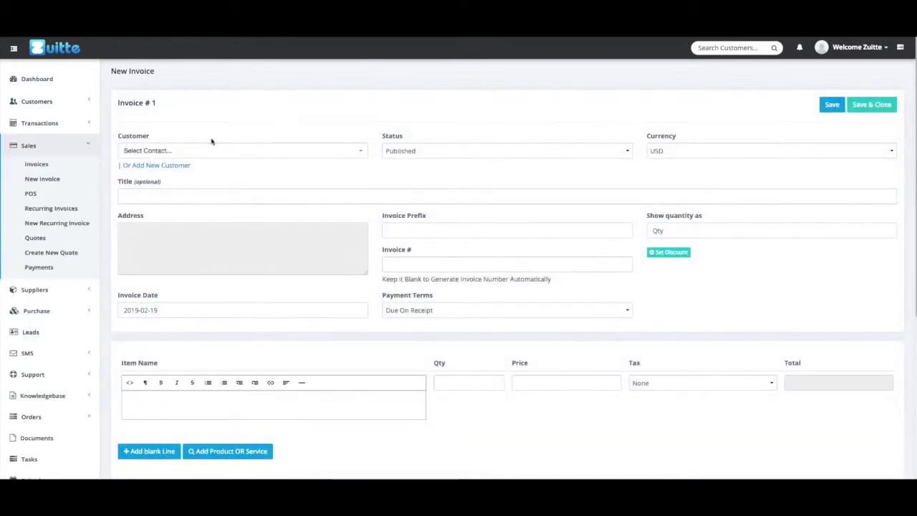
{"action": "scroll", "coordinate": [224, 201], "scroll_direction": "down", "scroll_amount": 1}
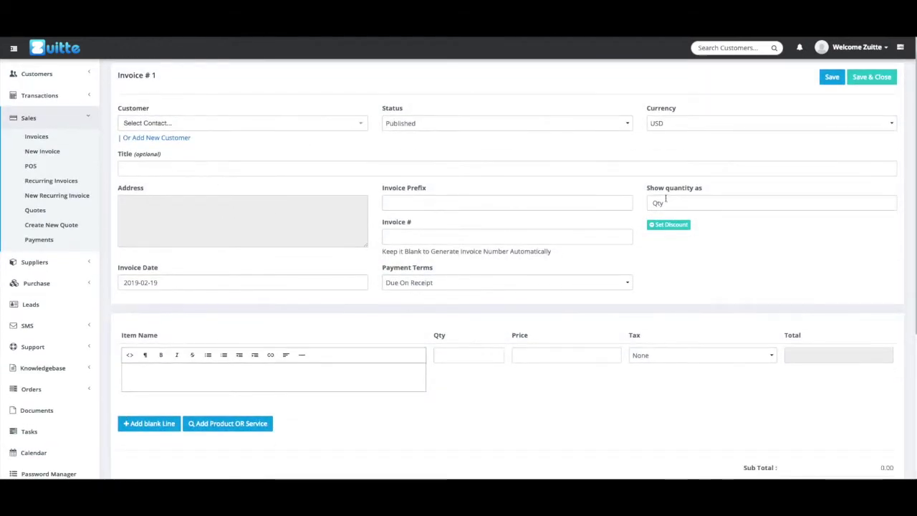
{"action": "scroll", "coordinate": [167, 284], "scroll_direction": "down", "scroll_amount": 4}
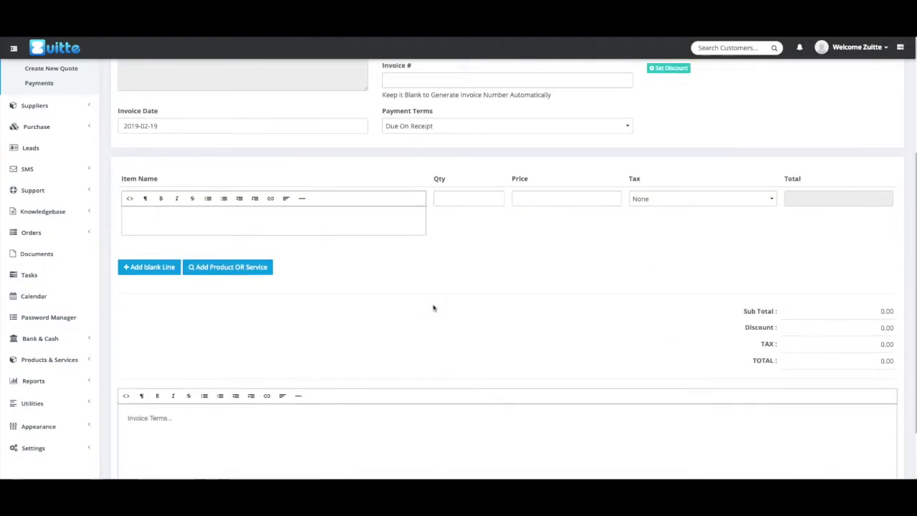
{"action": "scroll", "coordinate": [387, 359], "scroll_direction": "down", "scroll_amount": 2}
{"action": "scroll", "coordinate": [397, 371], "scroll_direction": "up", "scroll_amount": 7}
Step: Review the invoice form with item search, the recurring invoices page and the new recurring invoice form
{"action": "left_click", "coordinate": [49, 183]}
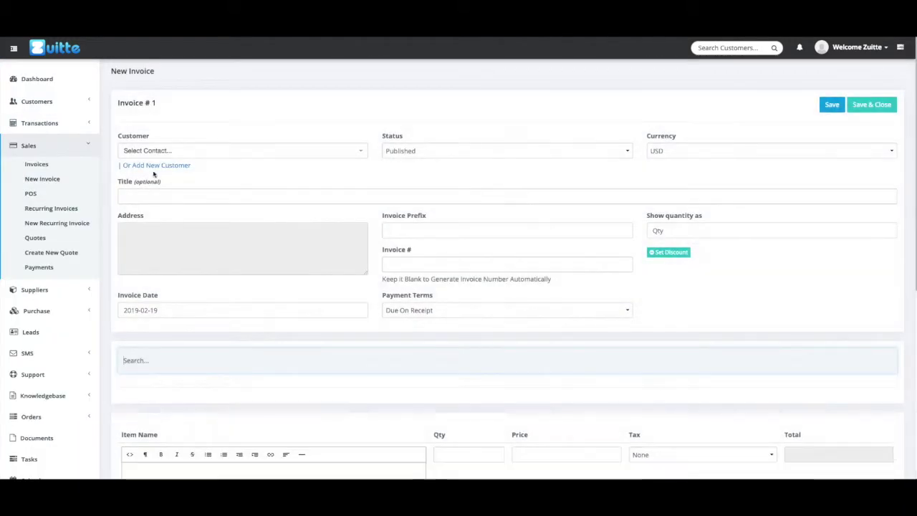
{"action": "left_click", "coordinate": [43, 208]}
{"action": "left_click", "coordinate": [872, 76]}
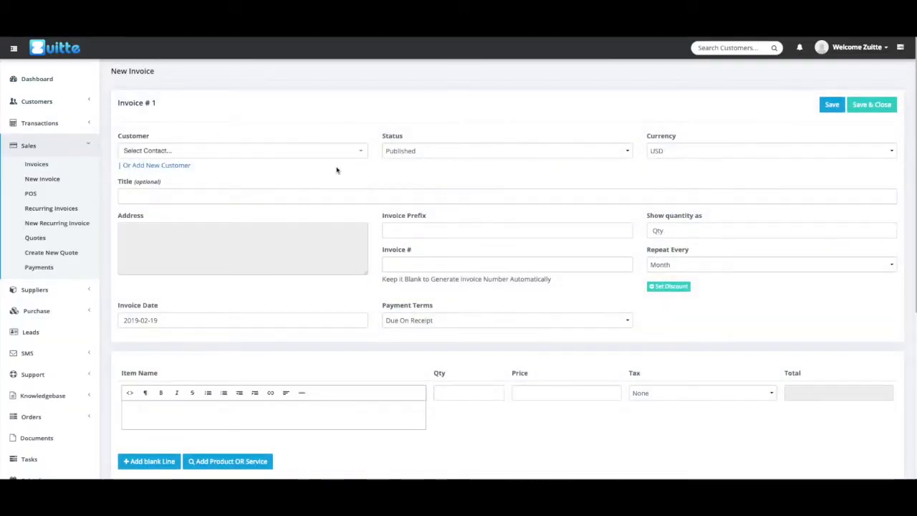
{"action": "left_click", "coordinate": [58, 223]}
Step: View the quotes list and the blank new quote form, and open the sales payments list
{"action": "left_click", "coordinate": [34, 237]}
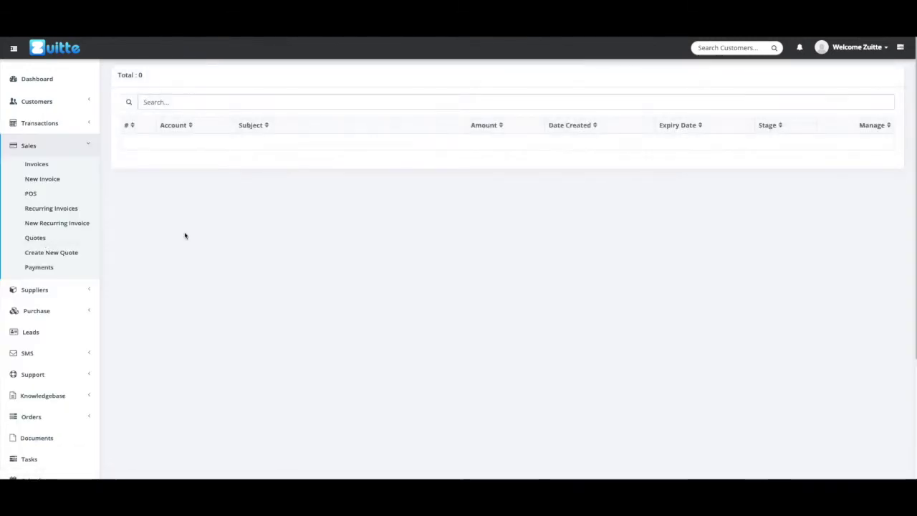
{"action": "left_click", "coordinate": [50, 252]}
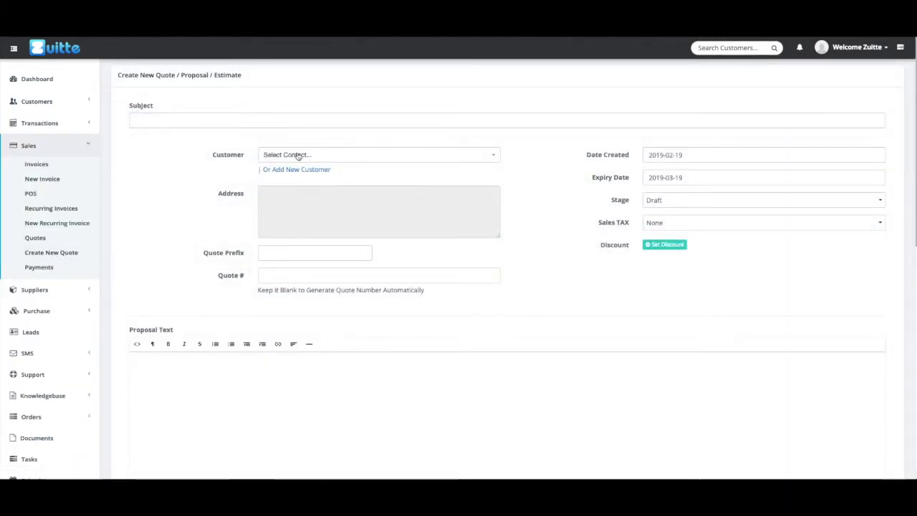
{"action": "left_click", "coordinate": [305, 277]}
{"action": "scroll", "coordinate": [210, 297], "scroll_direction": "down", "scroll_amount": 10}
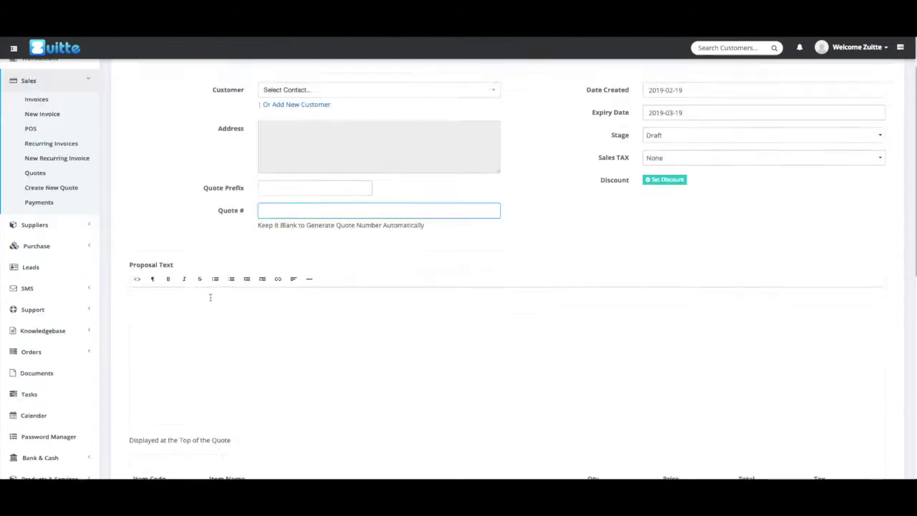
{"action": "scroll", "coordinate": [387, 366], "scroll_direction": "up", "scroll_amount": 10}
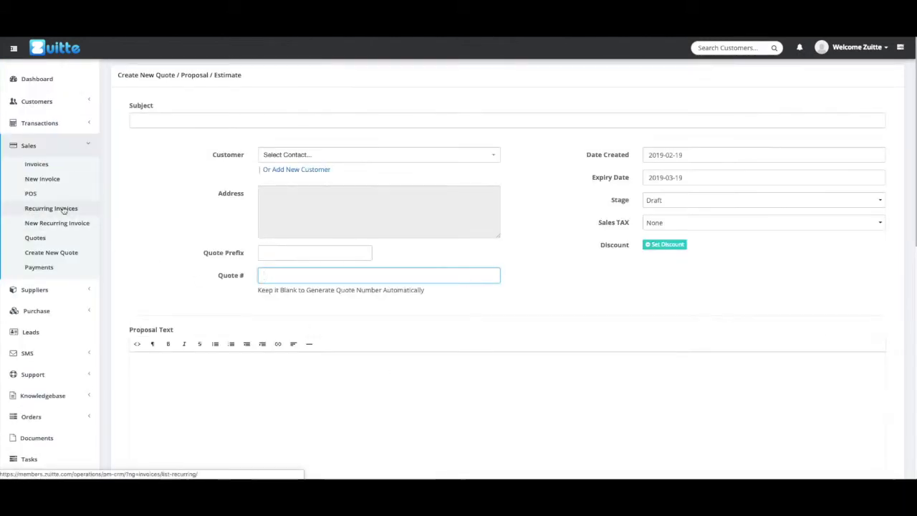
{"action": "left_click", "coordinate": [39, 267]}
Step: Examine the company, currency and group options in the add supplier form, and view the supplier list
{"action": "left_click", "coordinate": [35, 289]}
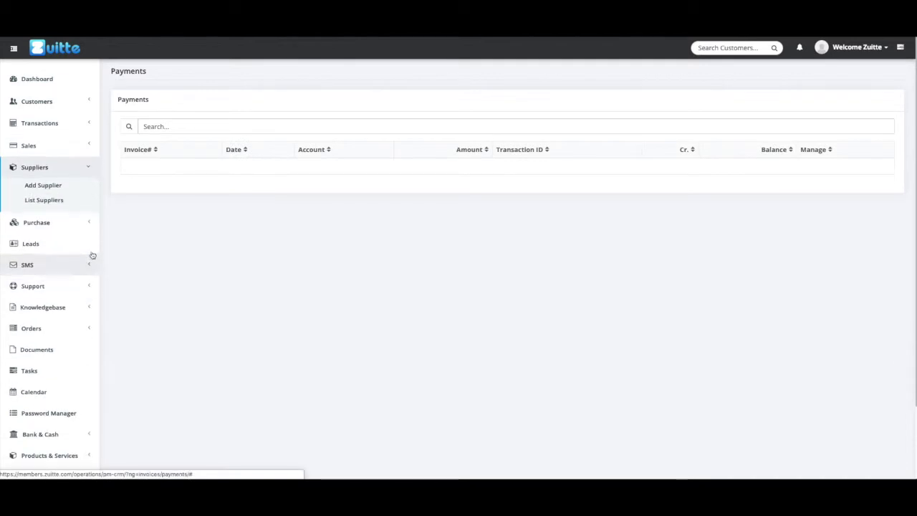
{"action": "left_click", "coordinate": [44, 185]}
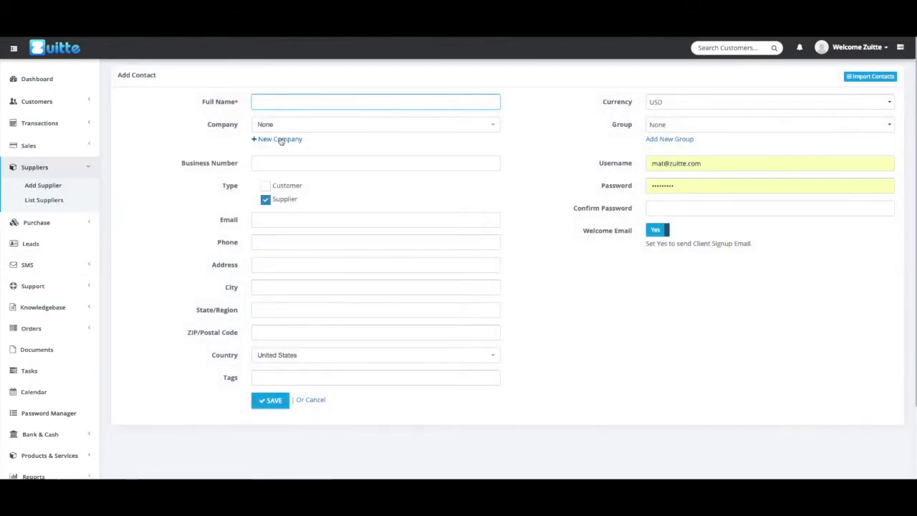
{"action": "left_click", "coordinate": [281, 140]}
{"action": "left_click", "coordinate": [608, 132]}
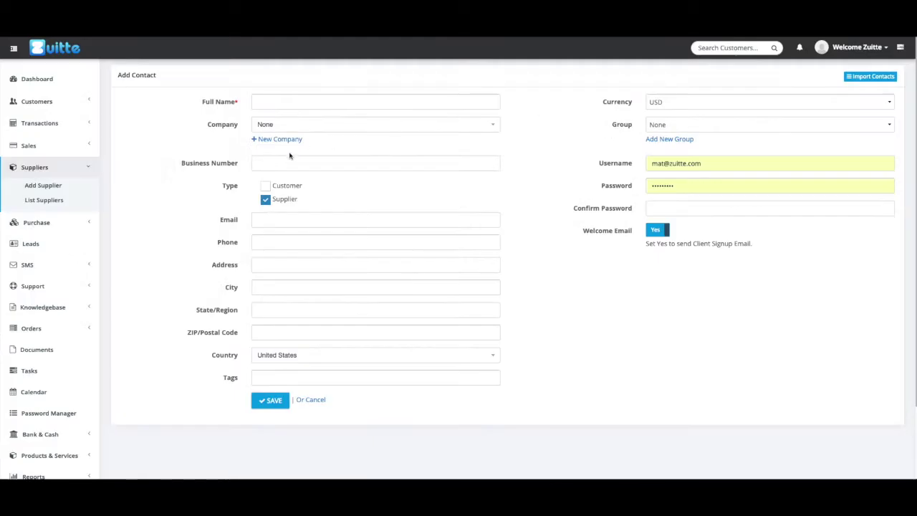
{"action": "left_click", "coordinate": [684, 104]}
{"action": "left_click", "coordinate": [688, 126]}
{"action": "left_click", "coordinate": [688, 127]}
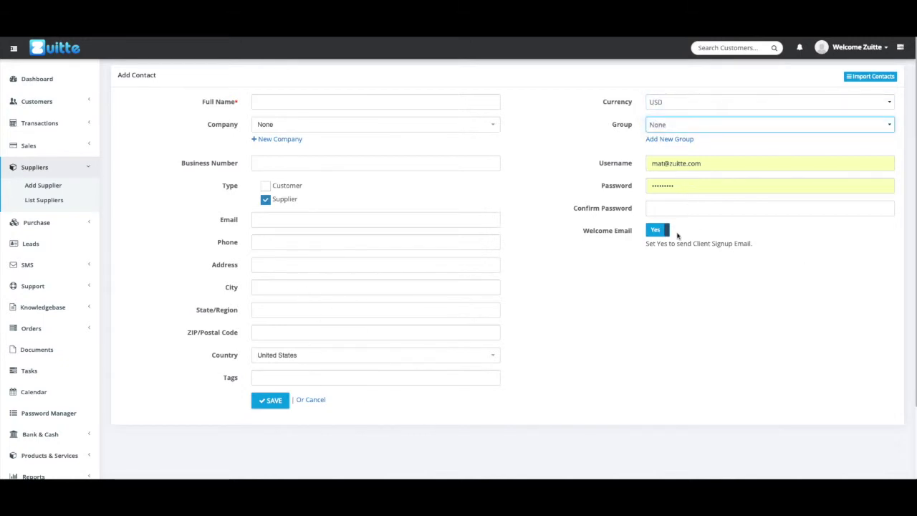
{"action": "left_click", "coordinate": [43, 200]}
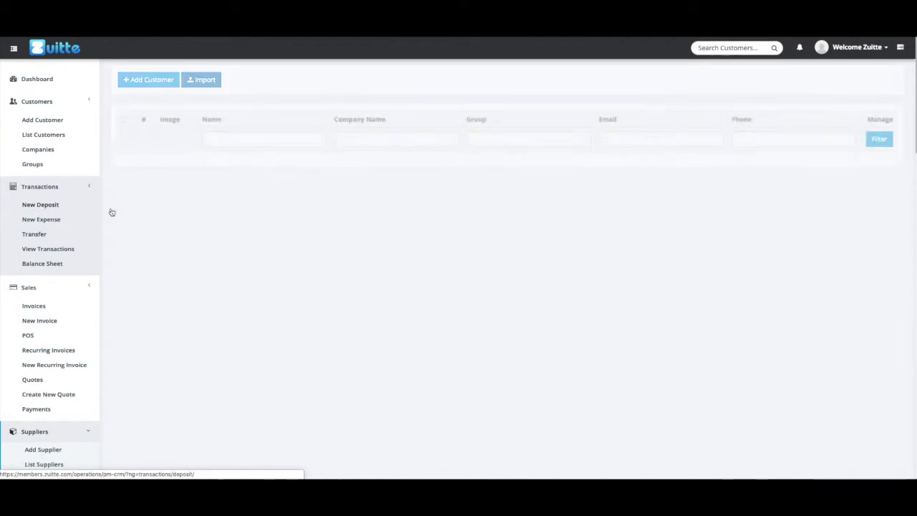
Step: View the purchase orders list and review the blank new purchase order form down to the supplier notes
{"action": "left_click", "coordinate": [36, 222]}
{"action": "left_click", "coordinate": [57, 207]}
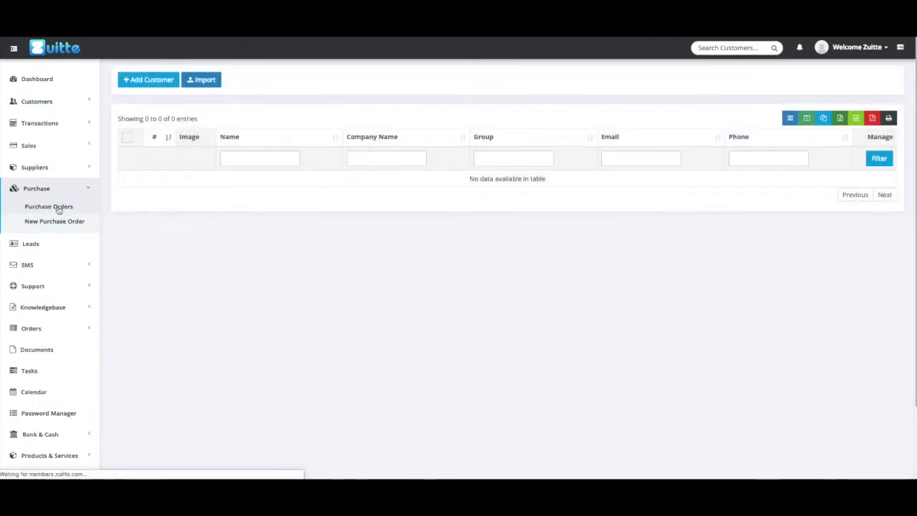
{"action": "left_click", "coordinate": [48, 223]}
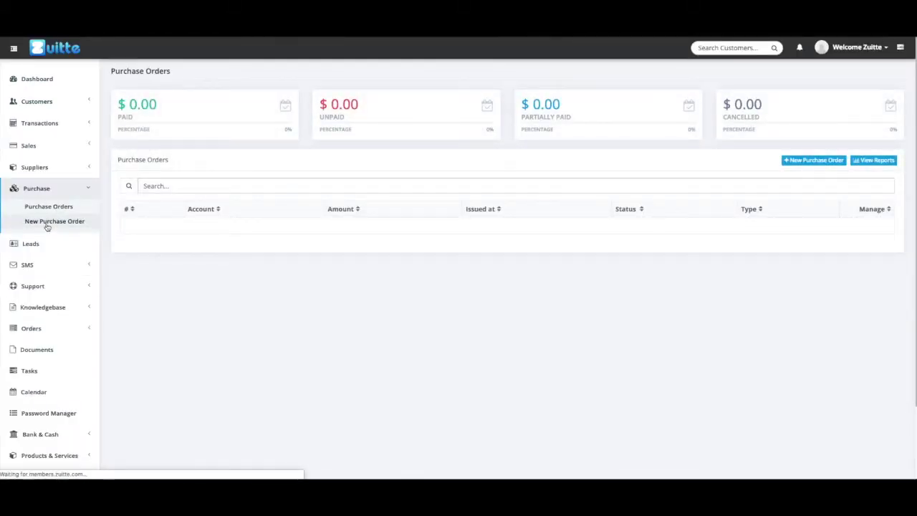
{"action": "scroll", "coordinate": [514, 296], "scroll_direction": "down", "scroll_amount": 5}
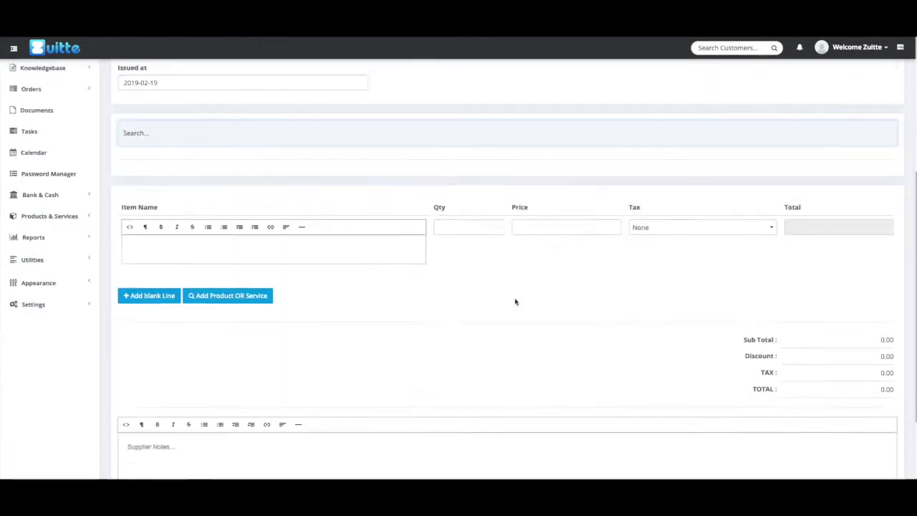
Step: View the leads page, the single and bulk SMS sending forms, and the list of SMS templates
{"action": "scroll", "coordinate": [515, 301], "scroll_direction": "up", "scroll_amount": 5}
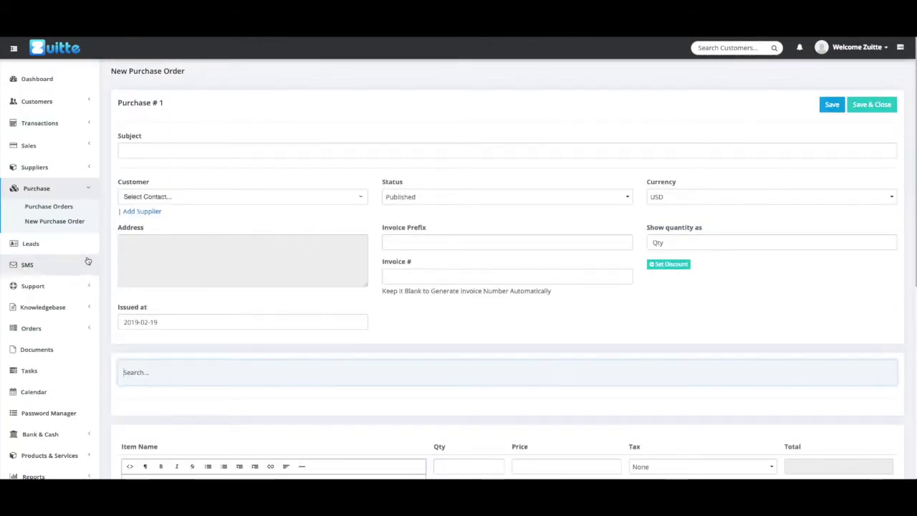
{"action": "left_click", "coordinate": [33, 245]}
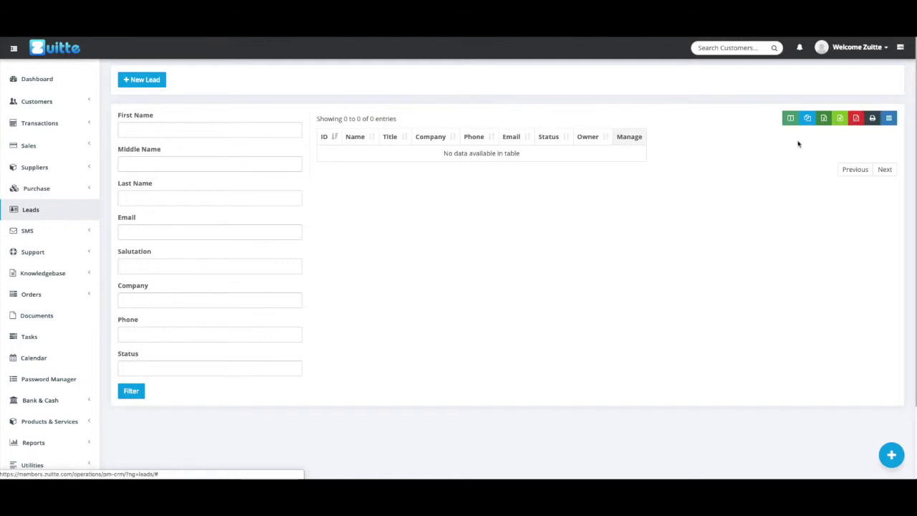
{"action": "left_click", "coordinate": [65, 230]}
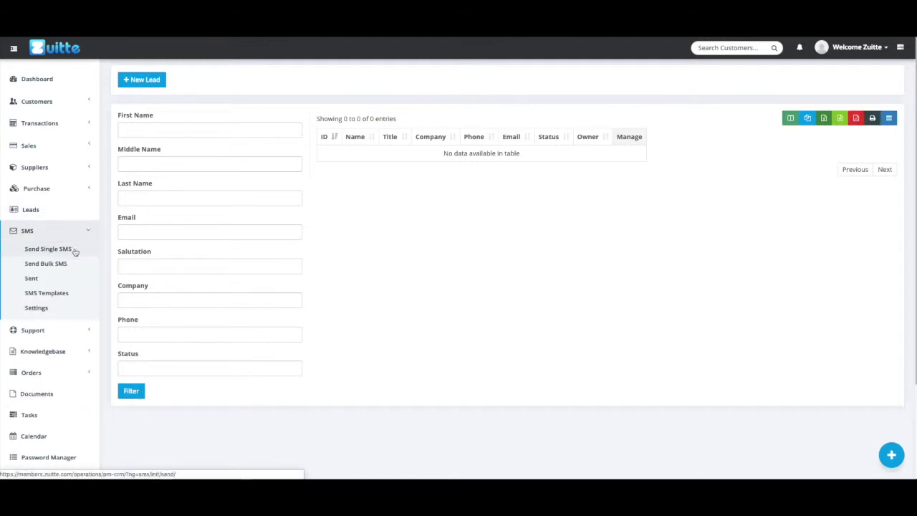
{"action": "left_click", "coordinate": [64, 250]}
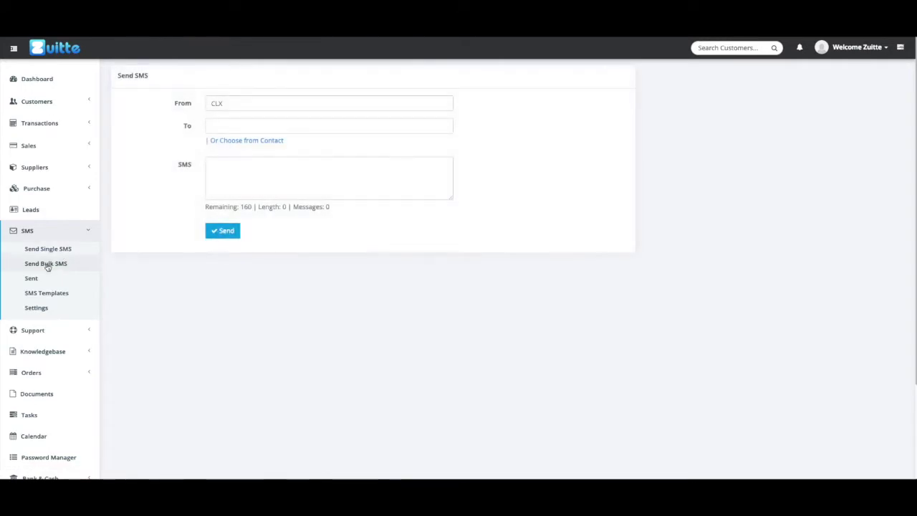
{"action": "left_click", "coordinate": [48, 264]}
{"action": "left_click", "coordinate": [43, 293]}
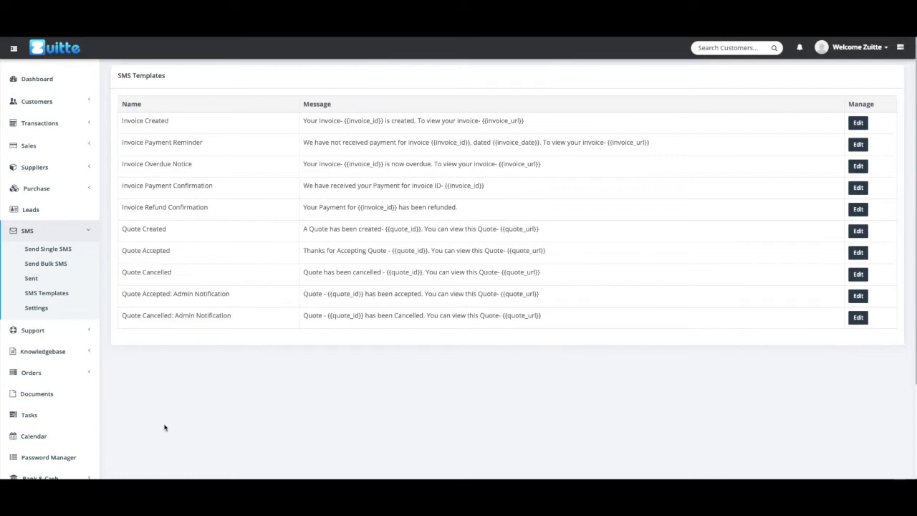
Step: View the support section's new ticket form, ticket list, predefined replies and support ticket departments
{"action": "left_click", "coordinate": [92, 237]}
{"action": "left_click", "coordinate": [88, 256]}
{"action": "left_click", "coordinate": [65, 271]}
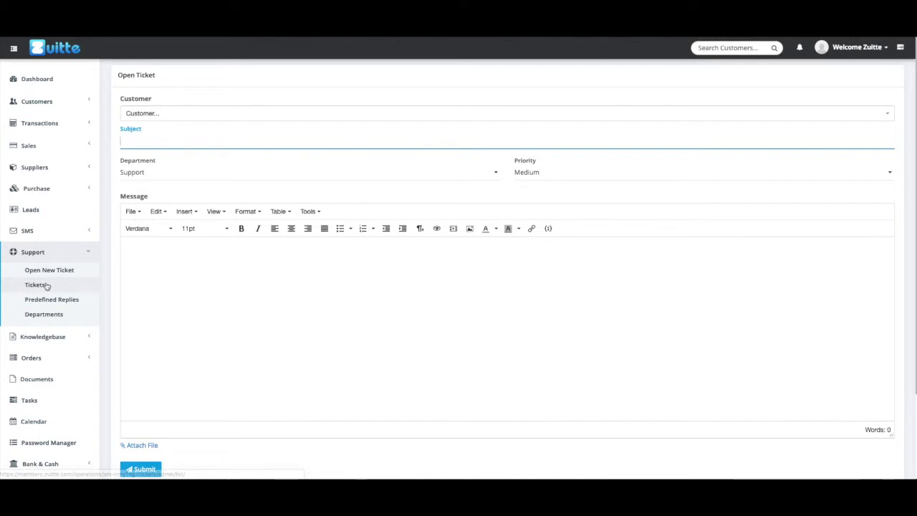
{"action": "left_click", "coordinate": [36, 284]}
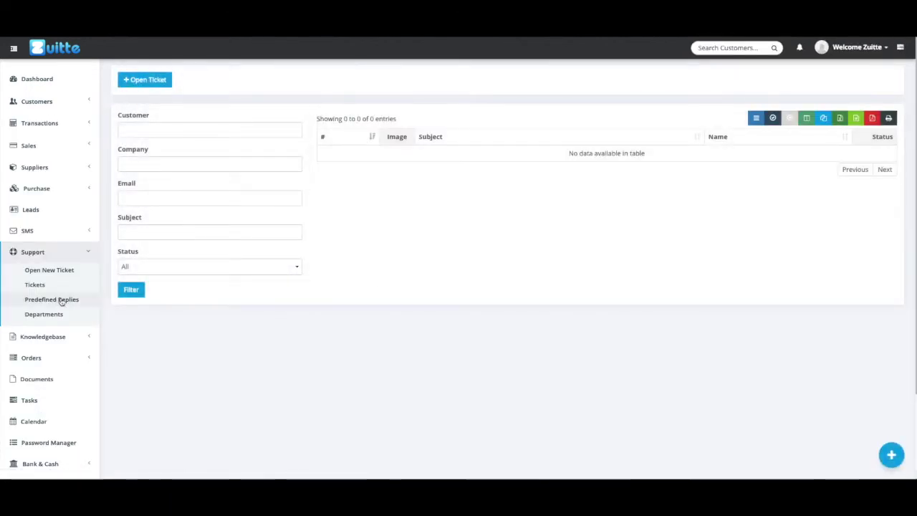
{"action": "left_click", "coordinate": [64, 299]}
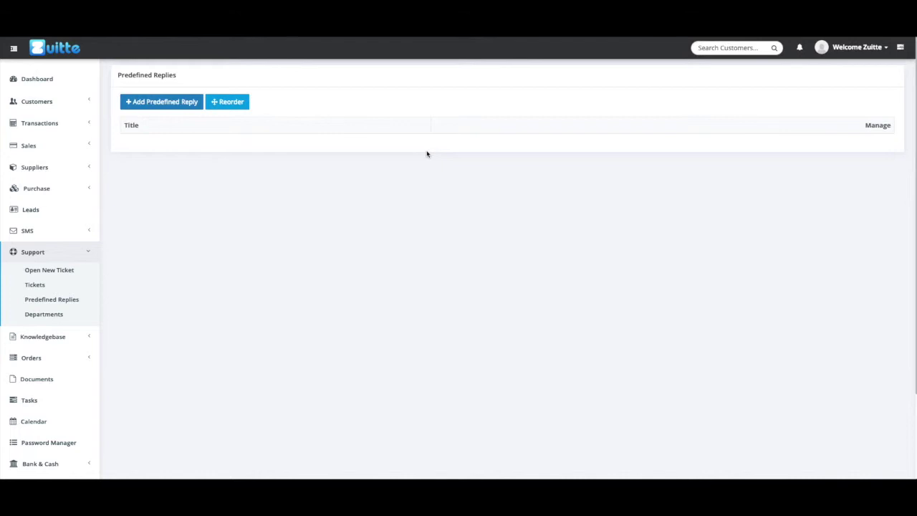
{"action": "left_click", "coordinate": [57, 313]}
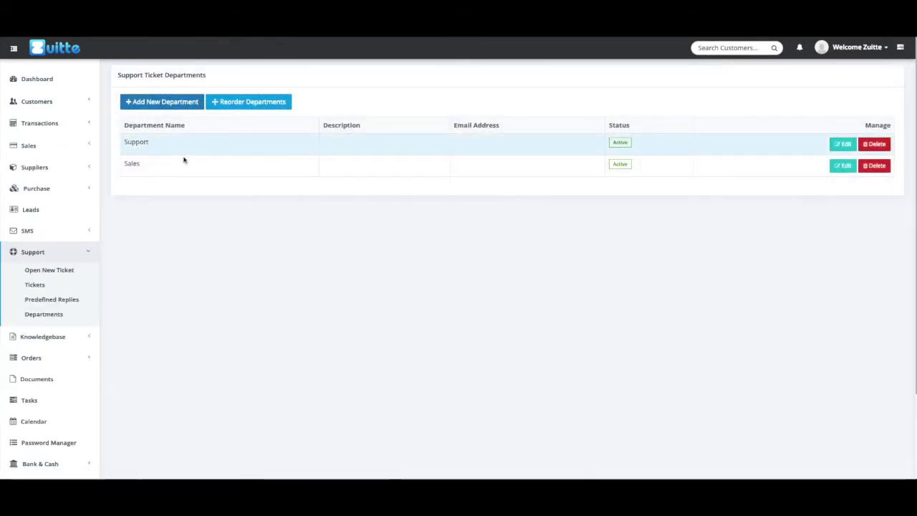
Step: View the knowledgebase's blank new article form and the list of all articles
{"action": "left_click", "coordinate": [90, 336]}
{"action": "left_click", "coordinate": [49, 294]}
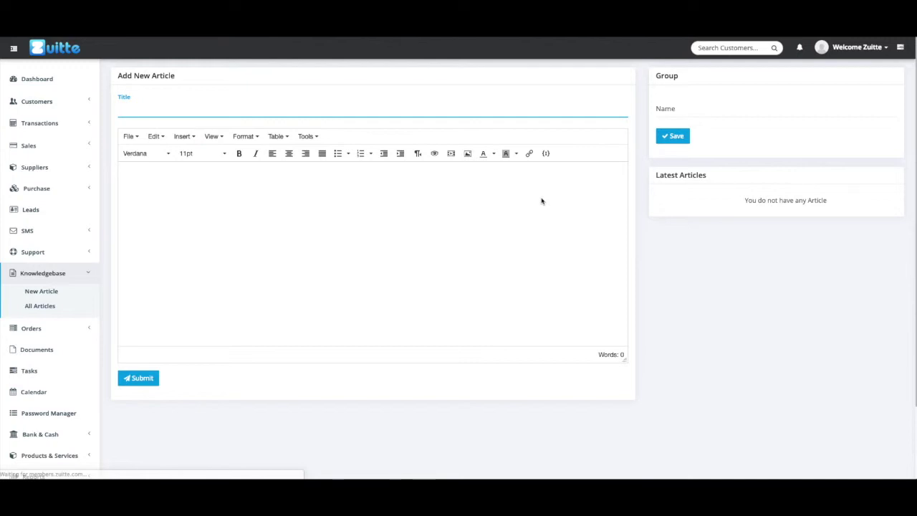
{"action": "left_click", "coordinate": [52, 306]}
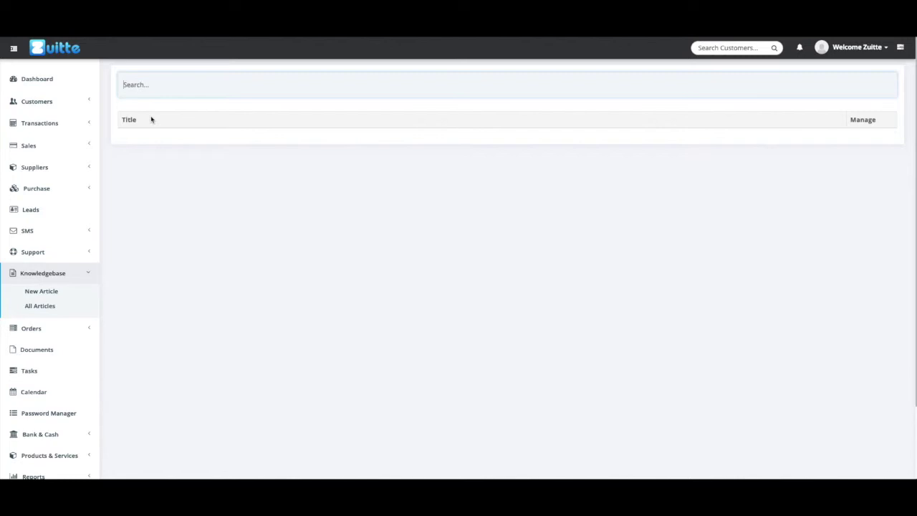
Step: View the list of all orders and examine the fields of the new order form
{"action": "left_click", "coordinate": [72, 328]}
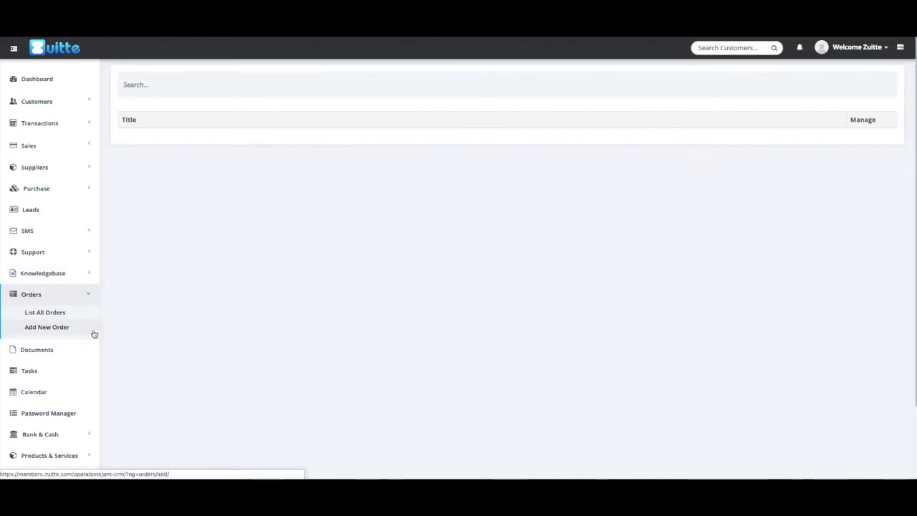
{"action": "left_click", "coordinate": [63, 315]}
{"action": "left_click", "coordinate": [165, 86]}
{"action": "left_click", "coordinate": [349, 113]}
{"action": "left_click", "coordinate": [335, 135]}
{"action": "left_click", "coordinate": [330, 151]}
{"action": "left_click", "coordinate": [328, 151]}
Step: View the documents page and the blank new document form with its file upload area, leaving it unsaved
{"action": "left_click", "coordinate": [121, 322]}
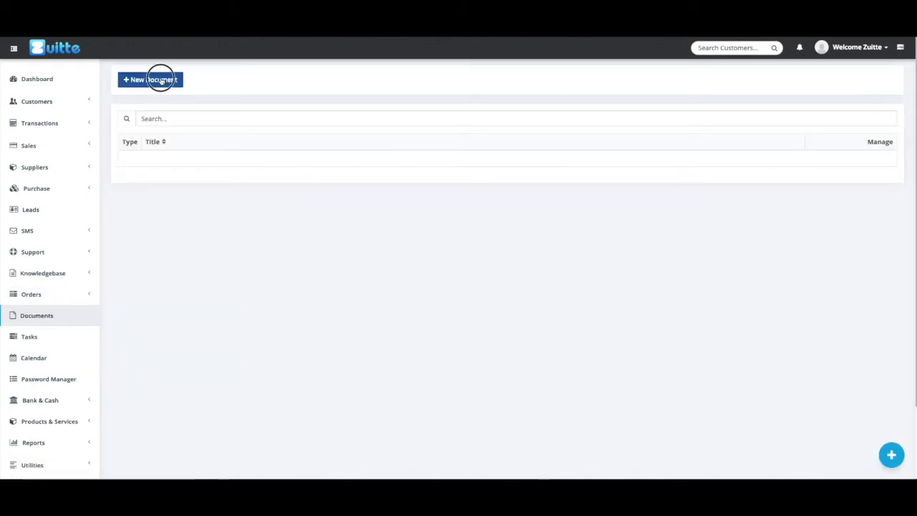
{"action": "left_click", "coordinate": [151, 79]}
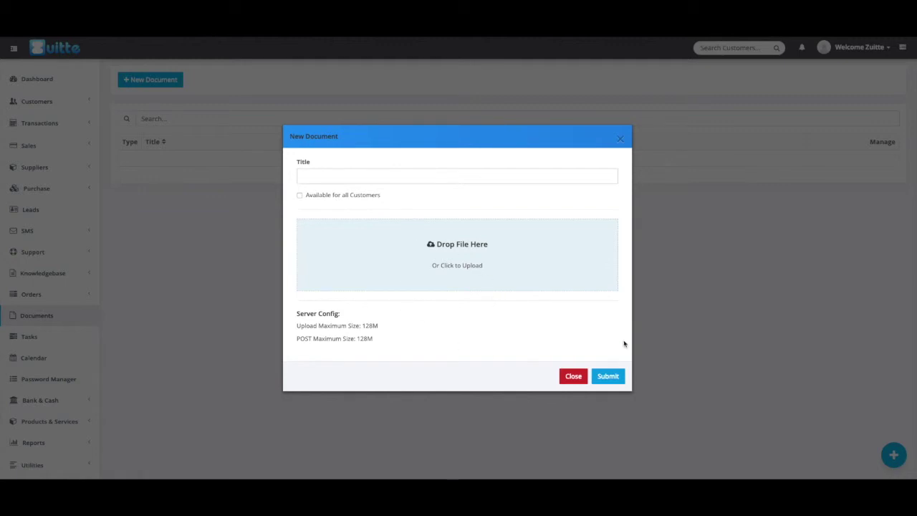
{"action": "left_click", "coordinate": [625, 140]}
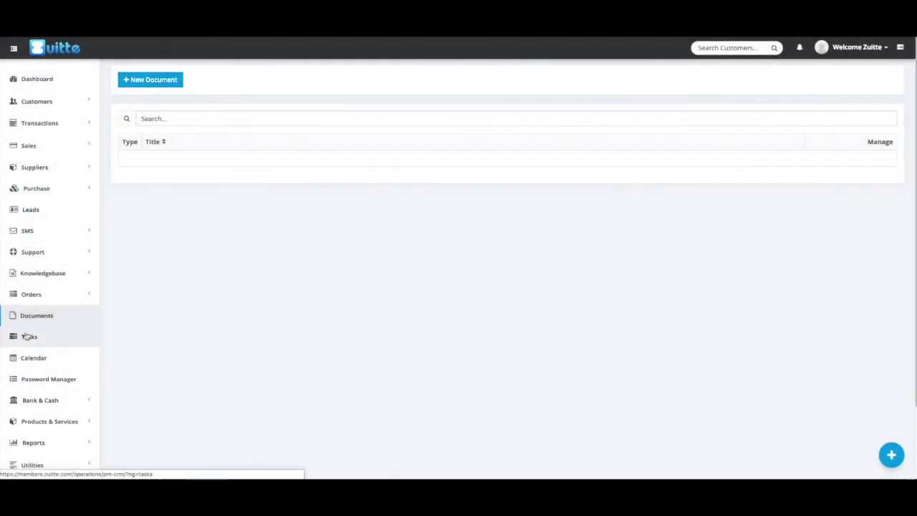
Step: View the task board by status and examine the add task form, including its priority field, without saving a task
{"action": "left_click", "coordinate": [28, 337]}
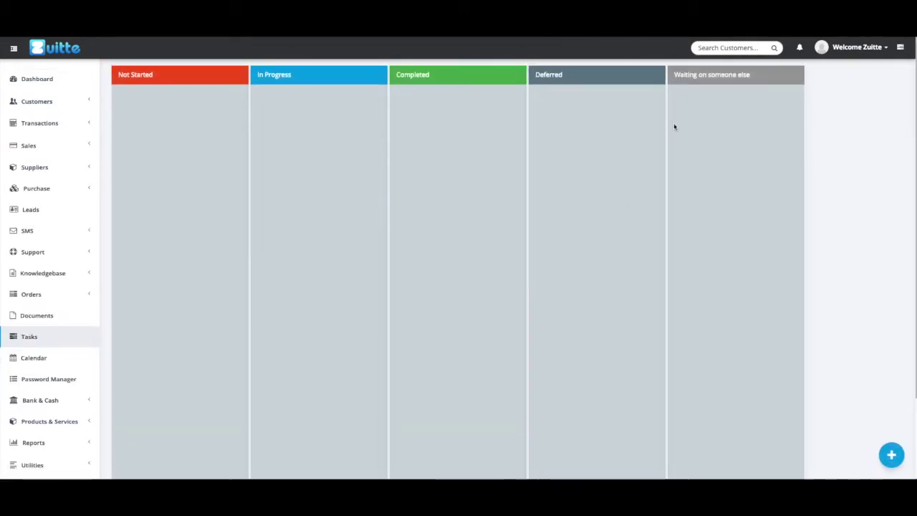
{"action": "left_click", "coordinate": [894, 462]}
{"action": "key", "text": "Tab"}
{"action": "key", "text": "Tab"}
{"action": "left_click", "coordinate": [378, 215]}
{"action": "left_click", "coordinate": [377, 215]}
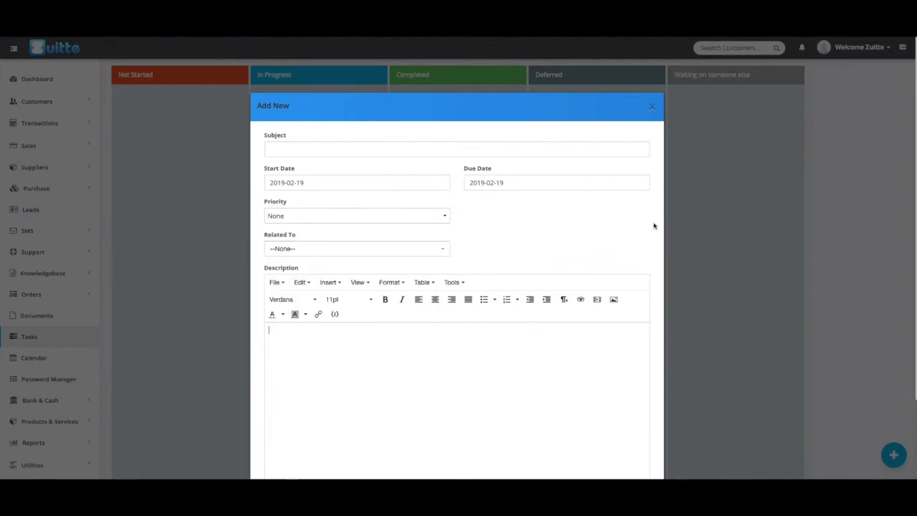
{"action": "left_click", "coordinate": [651, 106]}
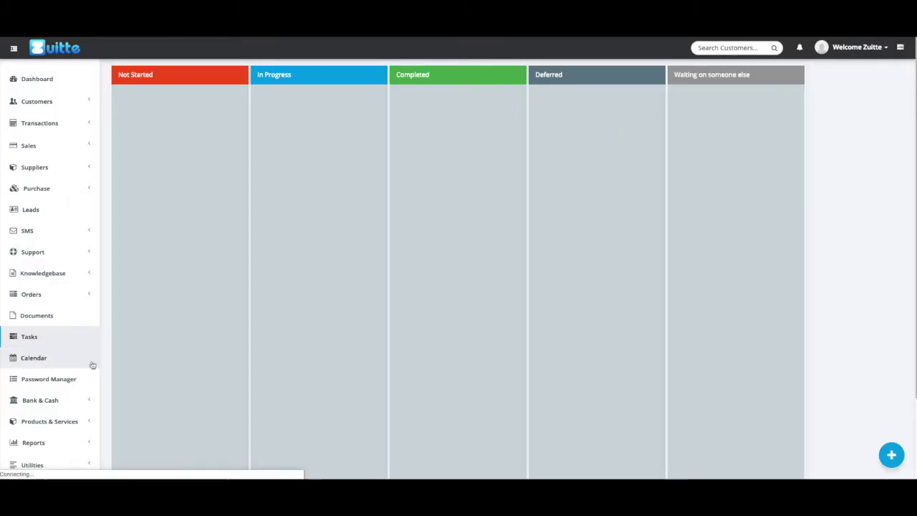
Step: View the calendar's month view for February 2019
{"action": "left_click", "coordinate": [62, 364]}
{"action": "scroll", "coordinate": [513, 258], "scroll_direction": "down", "scroll_amount": 2}
{"action": "scroll", "coordinate": [512, 258], "scroll_direction": "down", "scroll_amount": 2}
{"action": "scroll", "coordinate": [513, 258], "scroll_direction": "up", "scroll_amount": 5}
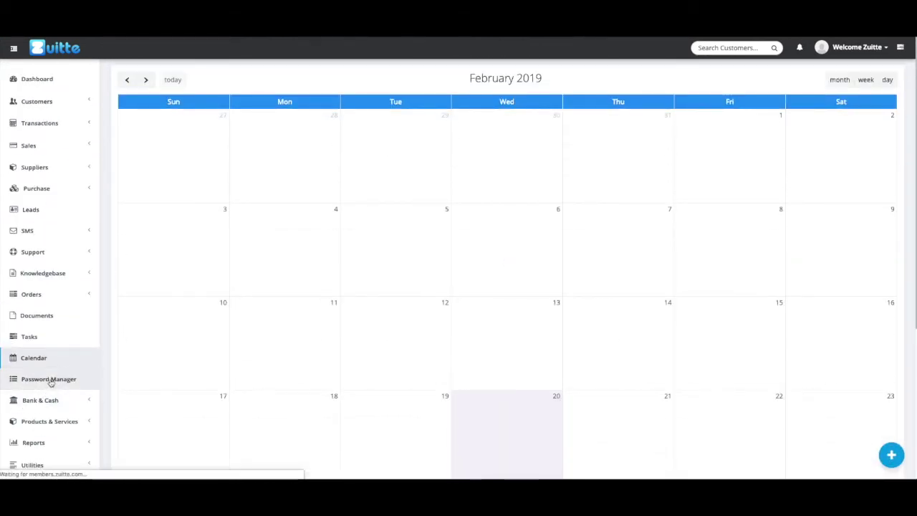
Step: View the password manager's entry table and its option for adding an entry
{"action": "left_click", "coordinate": [51, 379]}
{"action": "scroll", "coordinate": [346, 230], "scroll_direction": "down", "scroll_amount": 1}
{"action": "scroll", "coordinate": [341, 235], "scroll_direction": "up", "scroll_amount": 1}
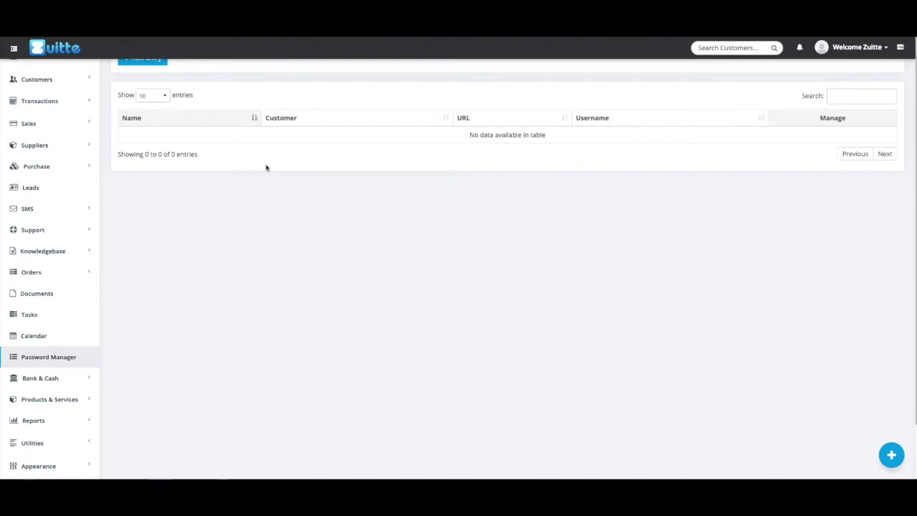
{"action": "scroll", "coordinate": [266, 168], "scroll_direction": "up", "scroll_amount": 1}
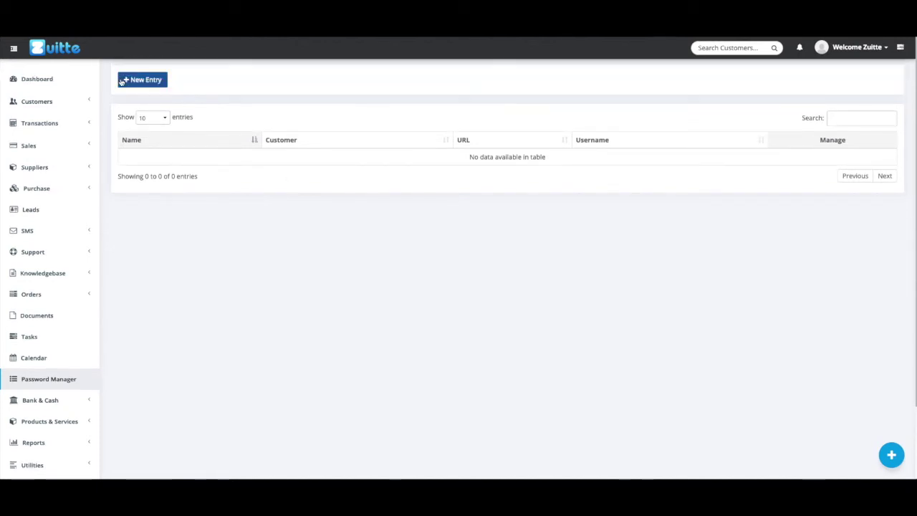
Step: View the bank and cash section's new account form, account list and account balances
{"action": "left_click", "coordinate": [80, 402]}
{"action": "left_click", "coordinate": [63, 418]}
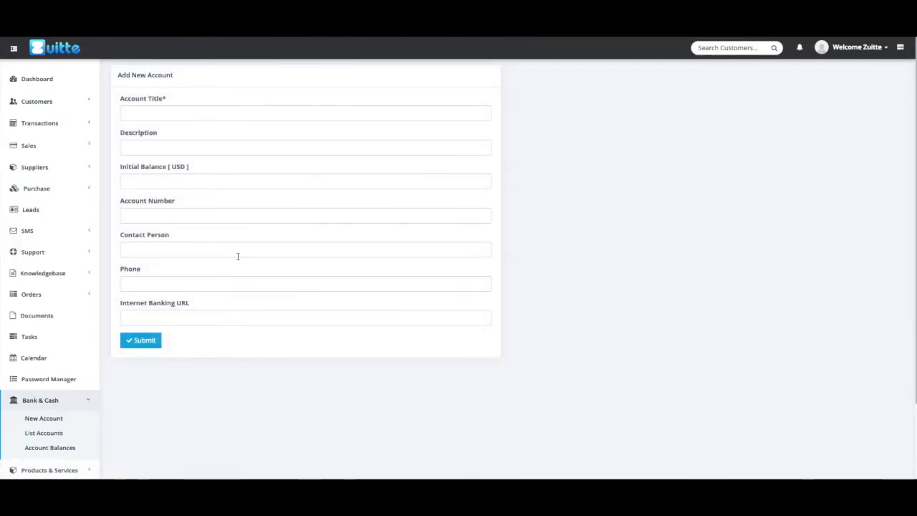
{"action": "left_click", "coordinate": [58, 434]}
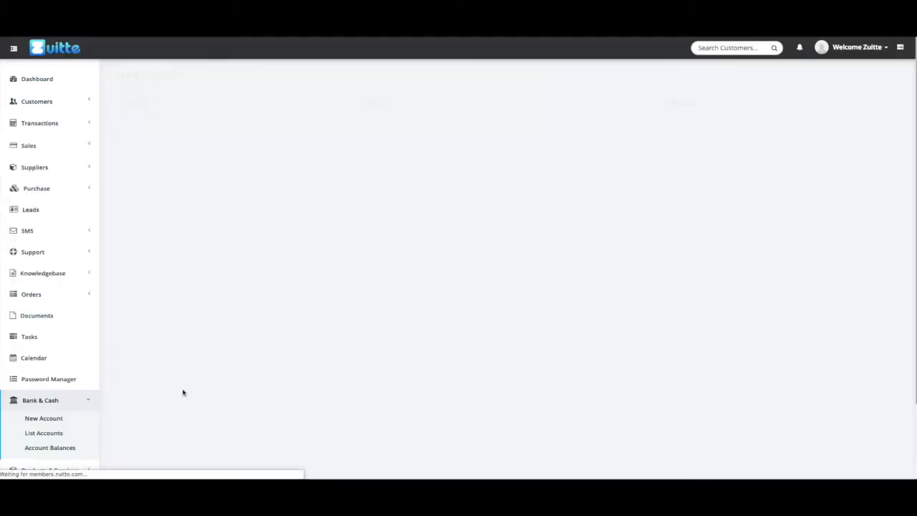
{"action": "left_click", "coordinate": [75, 447]}
Step: View the product and service lists along with the blank add product and add service forms
{"action": "scroll", "coordinate": [53, 406], "scroll_direction": "down", "scroll_amount": 1}
{"action": "left_click", "coordinate": [65, 398]}
{"action": "left_click", "coordinate": [33, 366]}
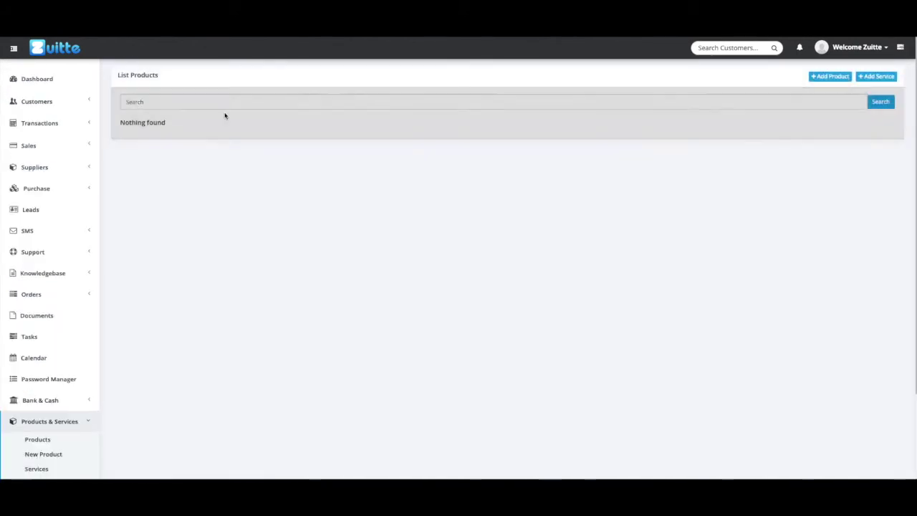
{"action": "left_click", "coordinate": [831, 78]}
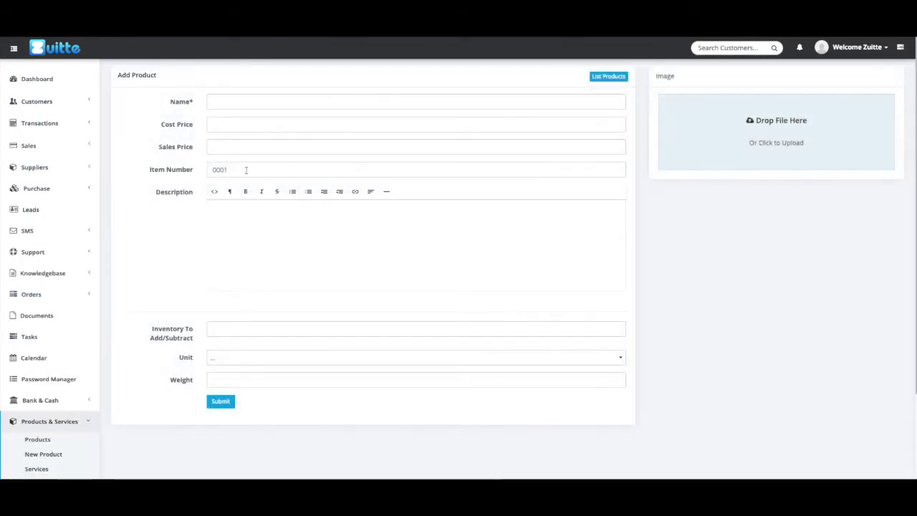
{"action": "scroll", "coordinate": [64, 430], "scroll_direction": "down", "scroll_amount": 1}
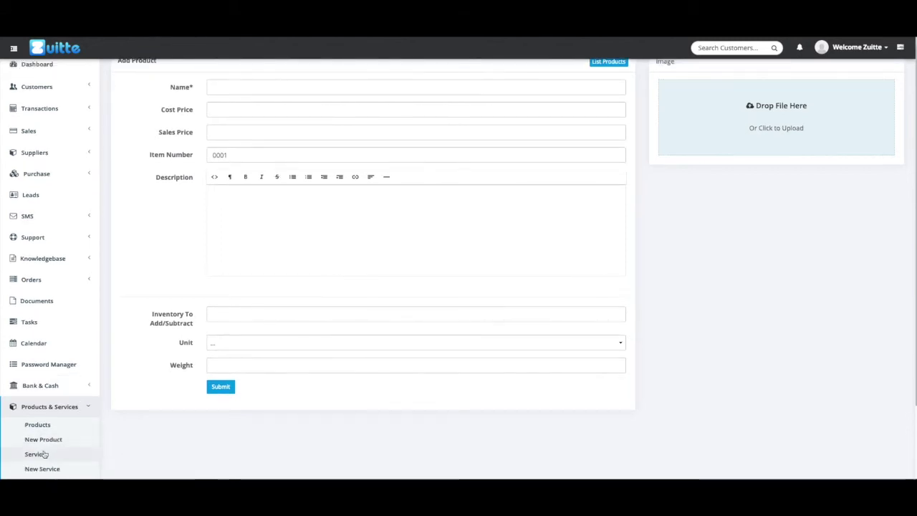
{"action": "left_click", "coordinate": [43, 454]}
{"action": "left_click", "coordinate": [878, 76]}
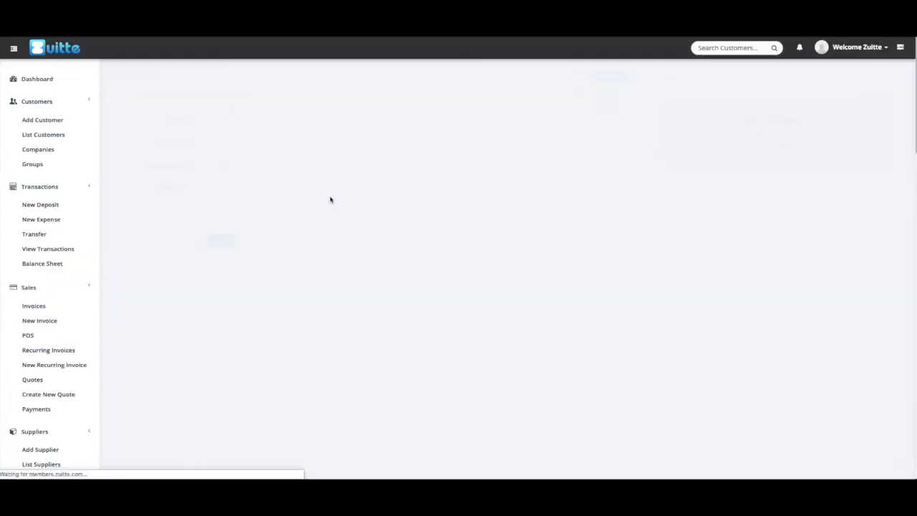
Step: Open the account statement report and view the statement of all transactions for the preset date range
{"action": "scroll", "coordinate": [70, 356], "scroll_direction": "down", "scroll_amount": 3}
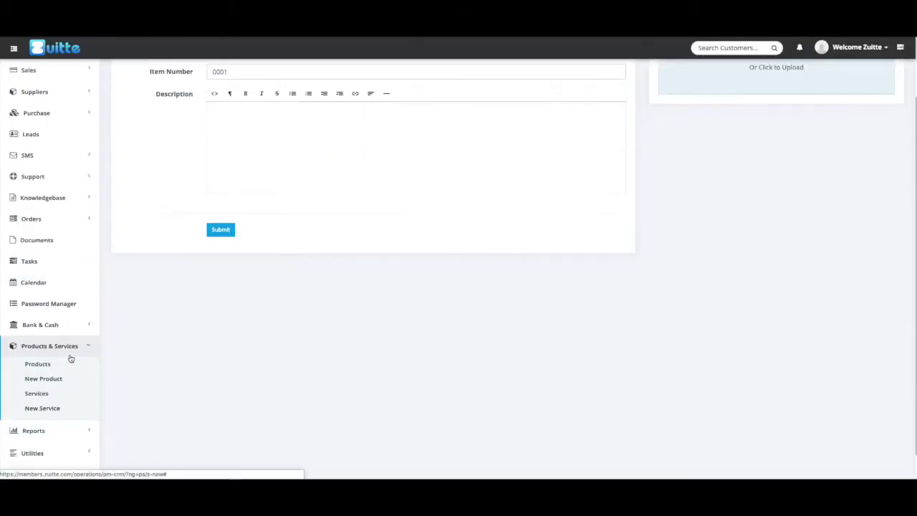
{"action": "left_click", "coordinate": [72, 403]}
{"action": "left_click", "coordinate": [74, 356]}
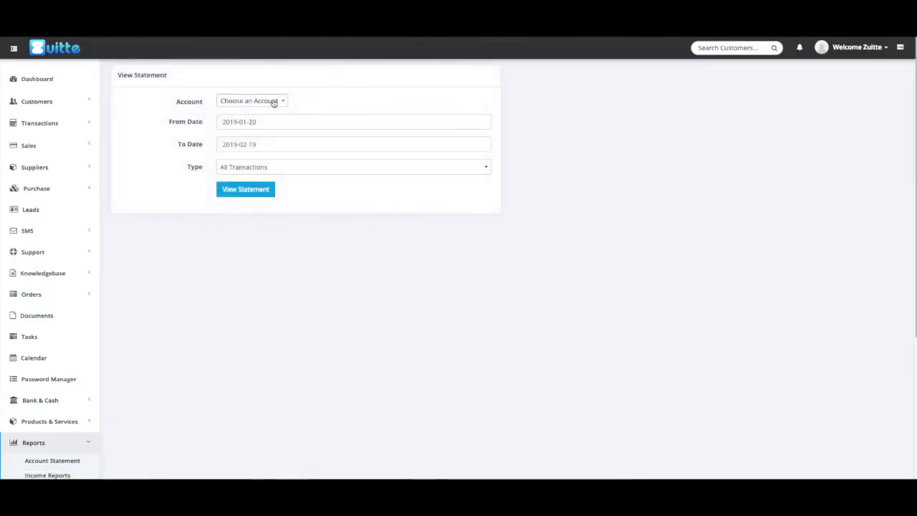
{"action": "left_click", "coordinate": [245, 189]}
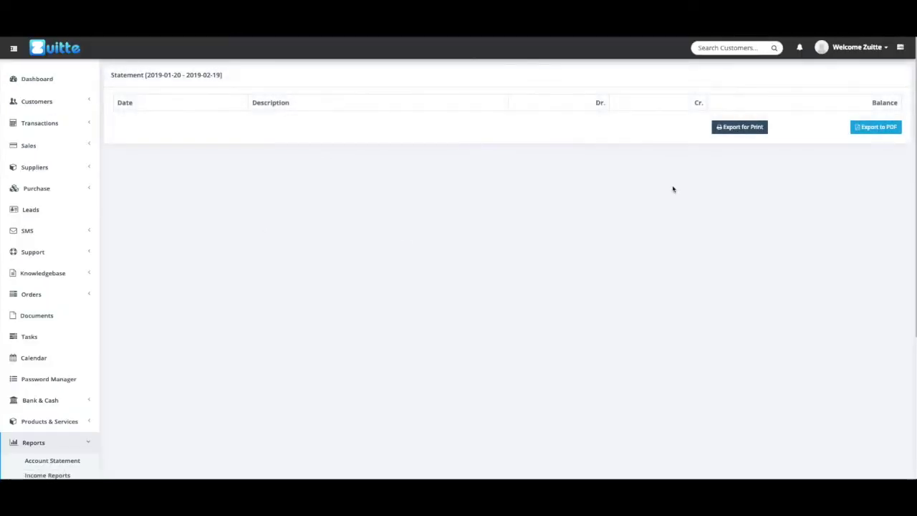
Step: Review the income reports, expense reports and income vs expense report with their graphs, and open the reports by date
{"action": "scroll", "coordinate": [101, 347], "scroll_direction": "down", "scroll_amount": 3}
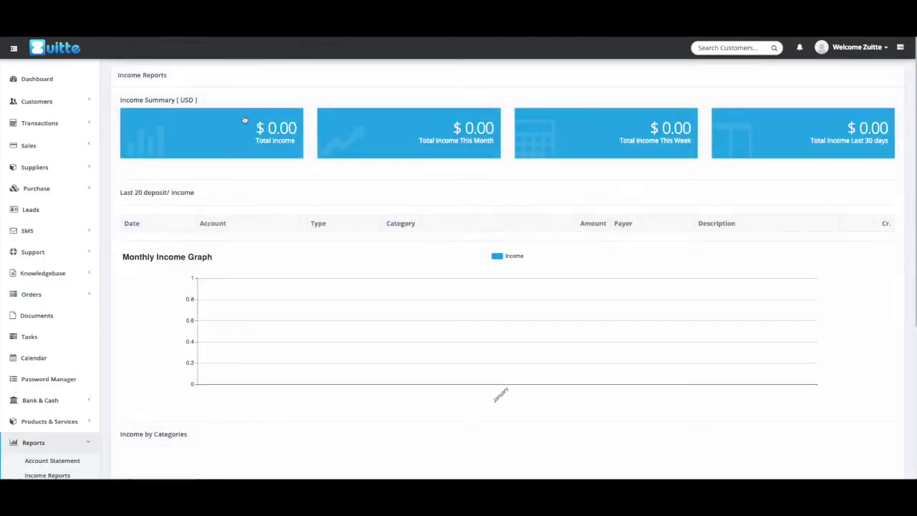
{"action": "scroll", "coordinate": [493, 292], "scroll_direction": "down", "scroll_amount": 6}
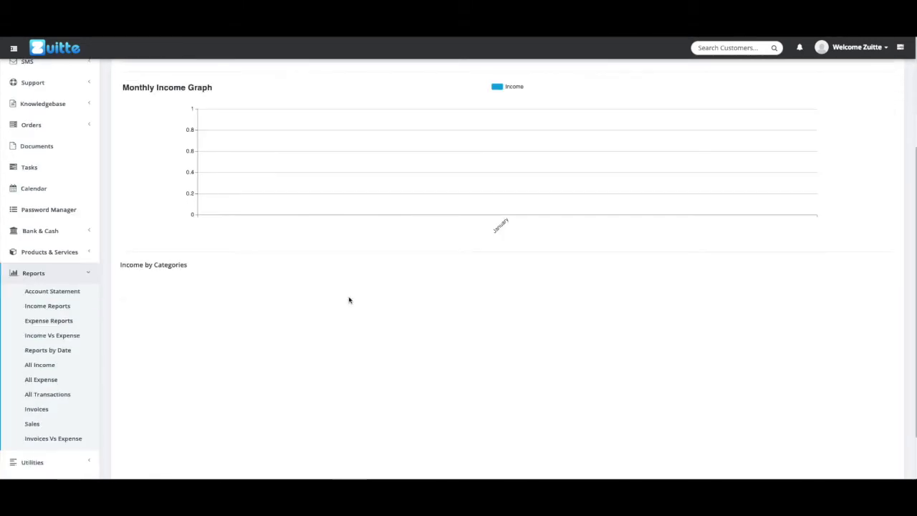
{"action": "left_click", "coordinate": [43, 258]}
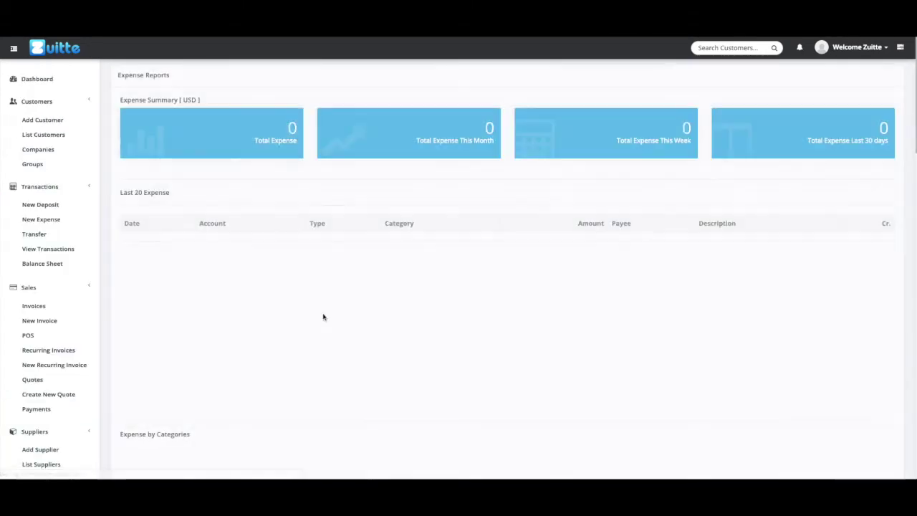
{"action": "scroll", "coordinate": [633, 263], "scroll_direction": "down", "scroll_amount": 4}
{"action": "left_click", "coordinate": [84, 356]}
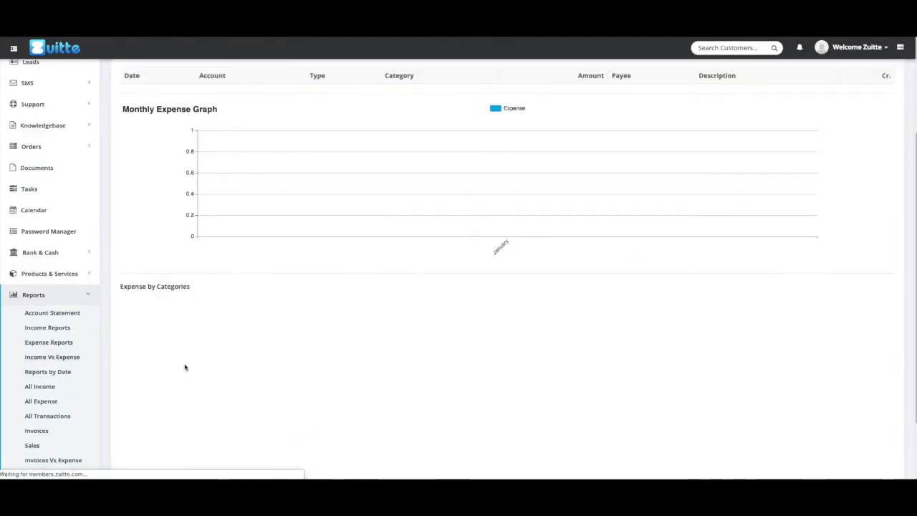
{"action": "scroll", "coordinate": [366, 330], "scroll_direction": "down", "scroll_amount": 5}
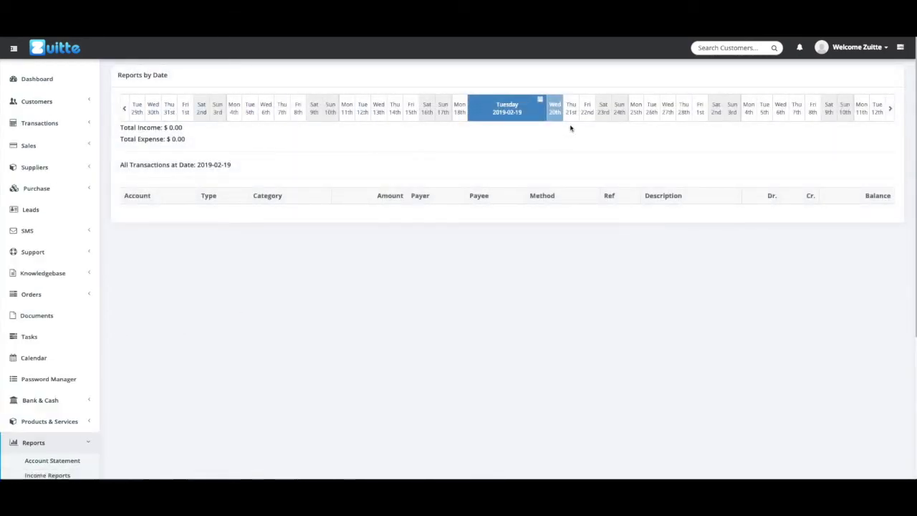
Step: View the all income transaction report and the report of invoices paid in the last 12 months
{"action": "scroll", "coordinate": [92, 412], "scroll_direction": "down", "scroll_amount": 3}
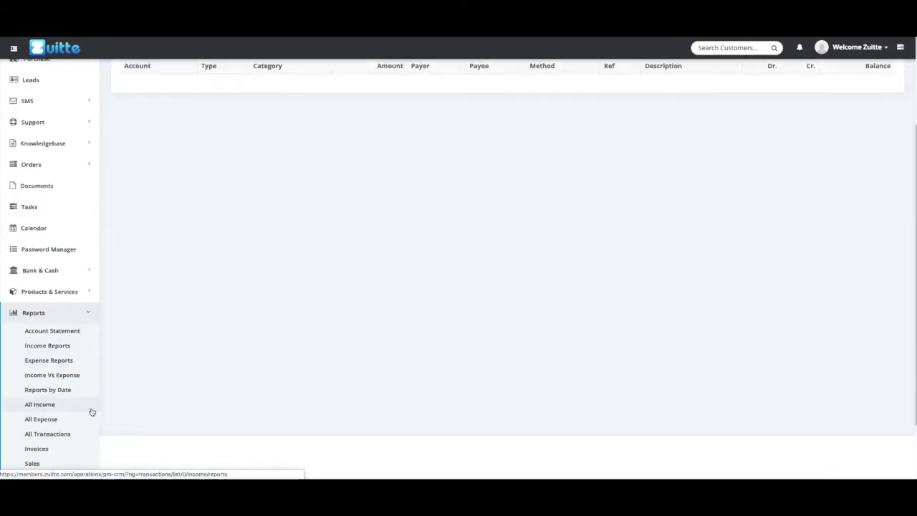
{"action": "left_click", "coordinate": [40, 405]}
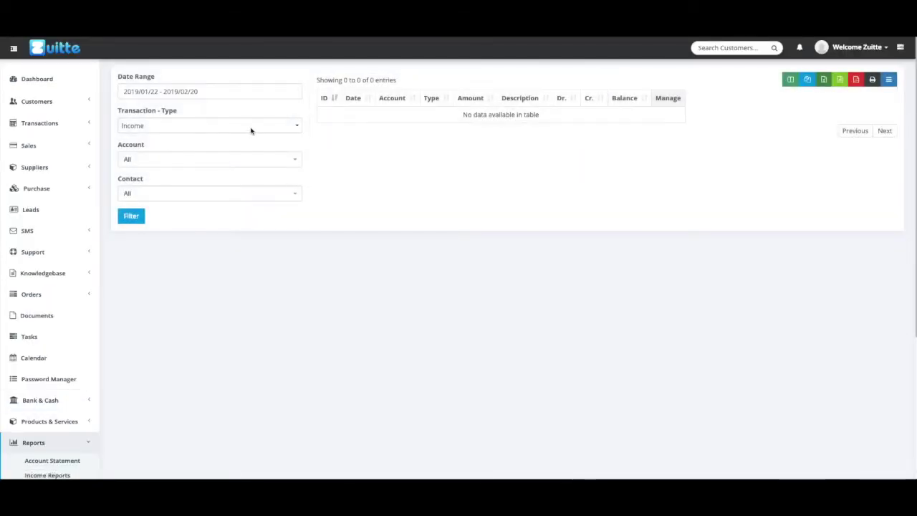
{"action": "scroll", "coordinate": [76, 376], "scroll_direction": "down", "scroll_amount": 3}
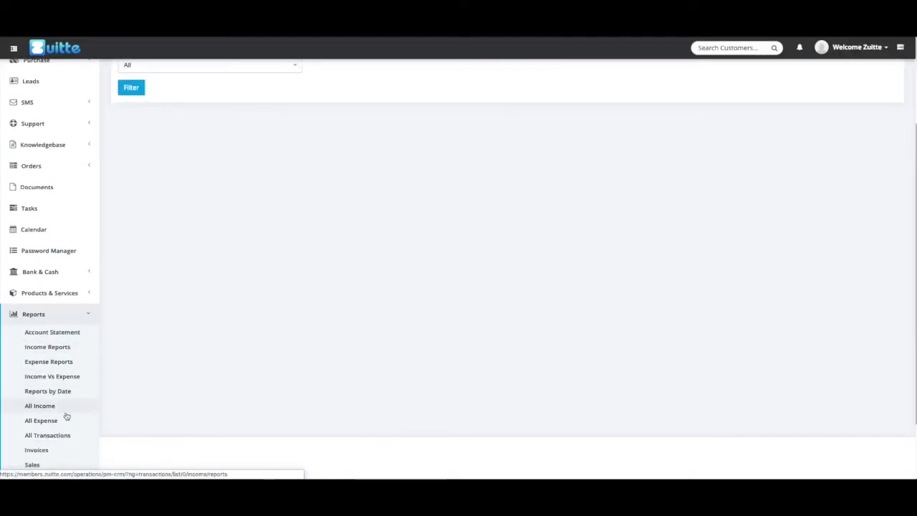
{"action": "left_click", "coordinate": [62, 441]}
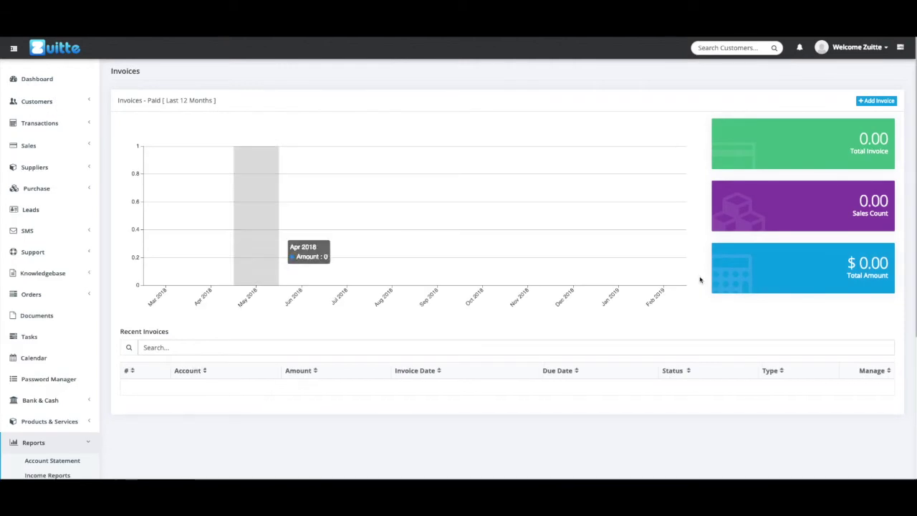
Step: View the sales report's monthly calendar and open the invoices vs expense graph
{"action": "scroll", "coordinate": [455, 344], "scroll_direction": "down", "scroll_amount": 4}
{"action": "left_click", "coordinate": [45, 428]}
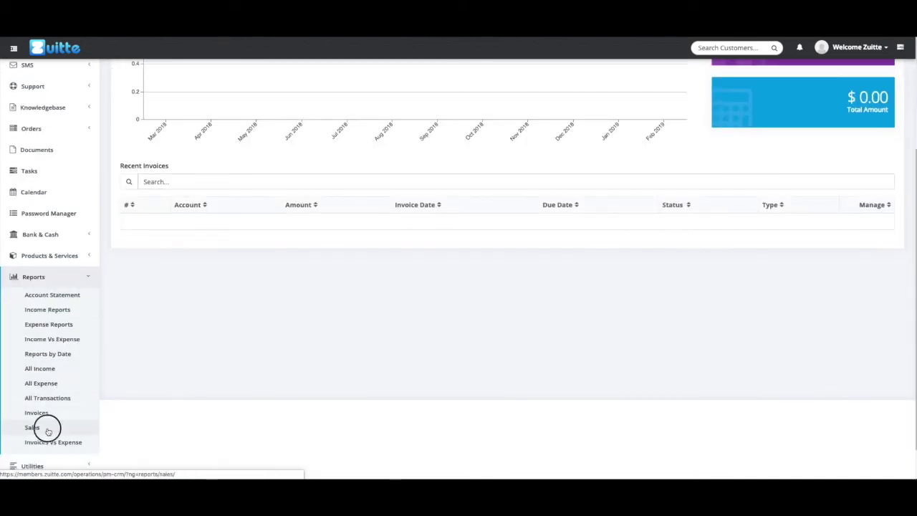
{"action": "scroll", "coordinate": [401, 236], "scroll_direction": "down", "scroll_amount": 5}
{"action": "scroll", "coordinate": [372, 262], "scroll_direction": "up", "scroll_amount": 4}
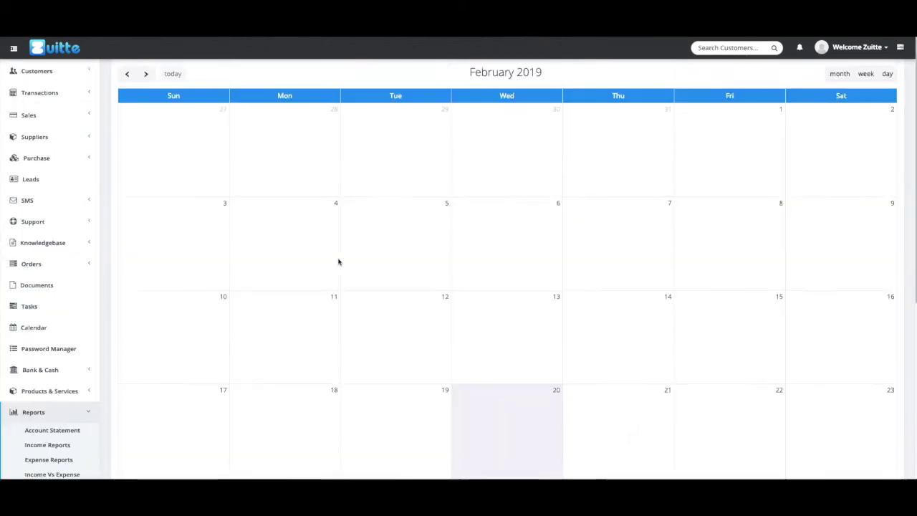
{"action": "scroll", "coordinate": [215, 301], "scroll_direction": "down", "scroll_amount": 2}
{"action": "scroll", "coordinate": [60, 411], "scroll_direction": "down", "scroll_amount": 1}
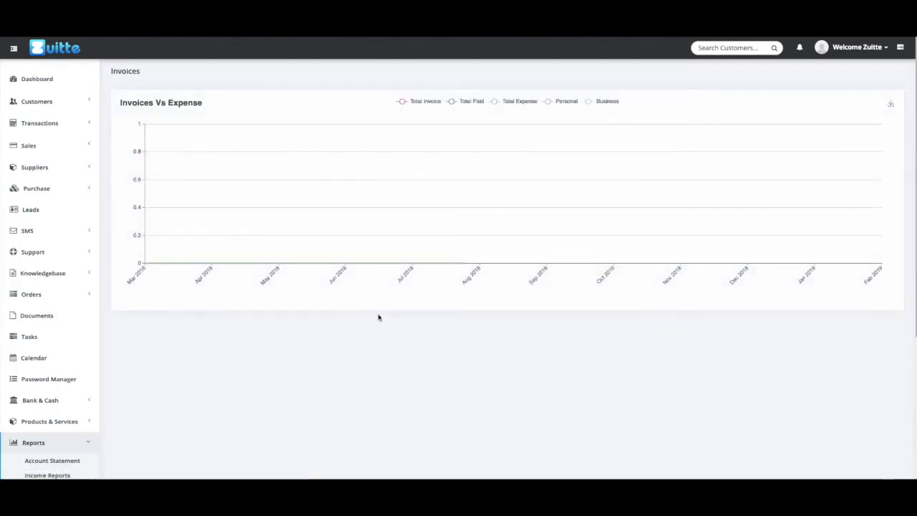
Step: Show the options available under Utilities, Appearance and Settings in turn
{"action": "scroll", "coordinate": [18, 380], "scroll_direction": "down", "scroll_amount": 3}
{"action": "scroll", "coordinate": [28, 391], "scroll_direction": "down", "scroll_amount": 2}
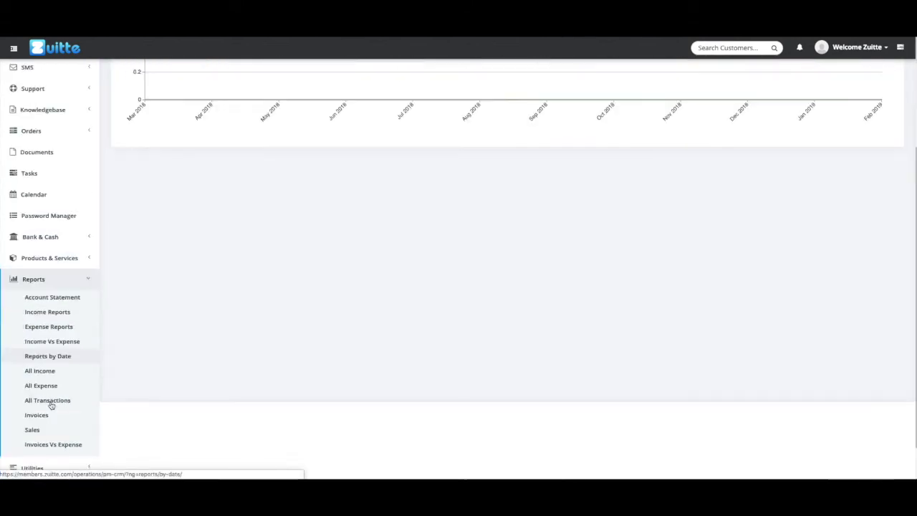
{"action": "left_click", "coordinate": [86, 423]}
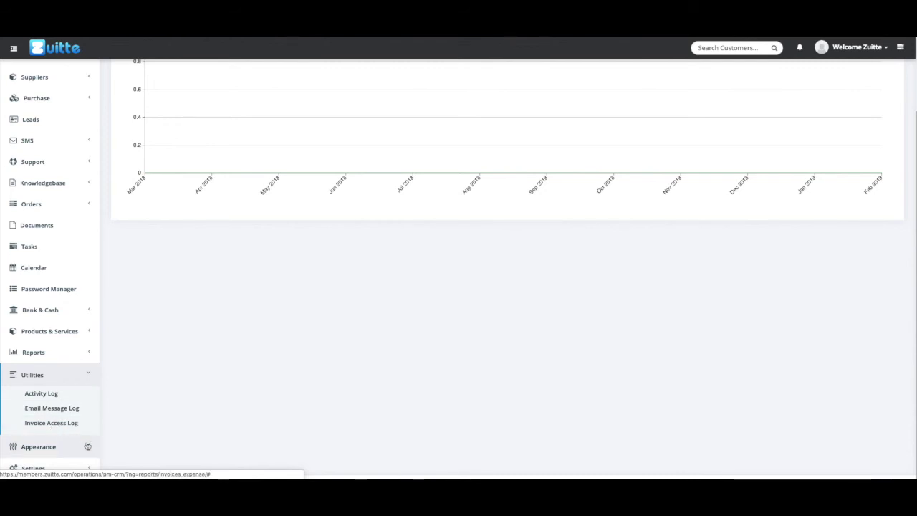
{"action": "left_click", "coordinate": [63, 445]}
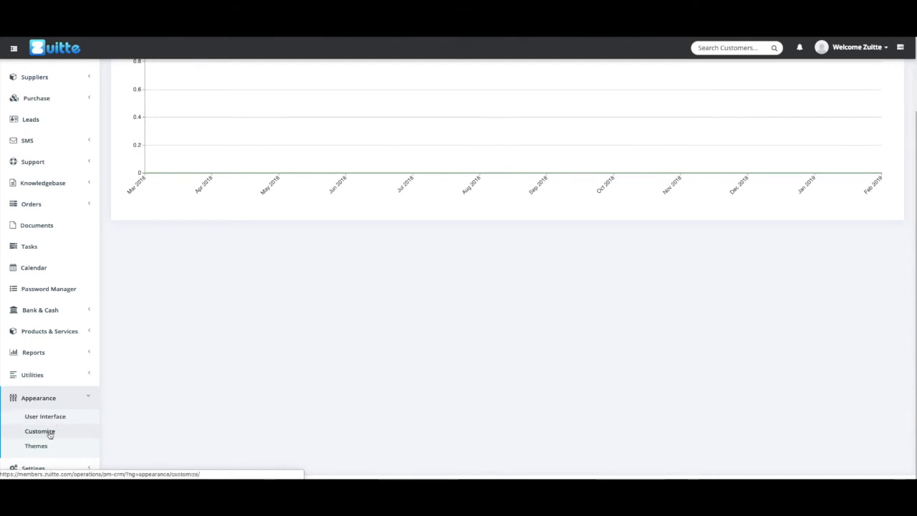
{"action": "left_click", "coordinate": [78, 467]}
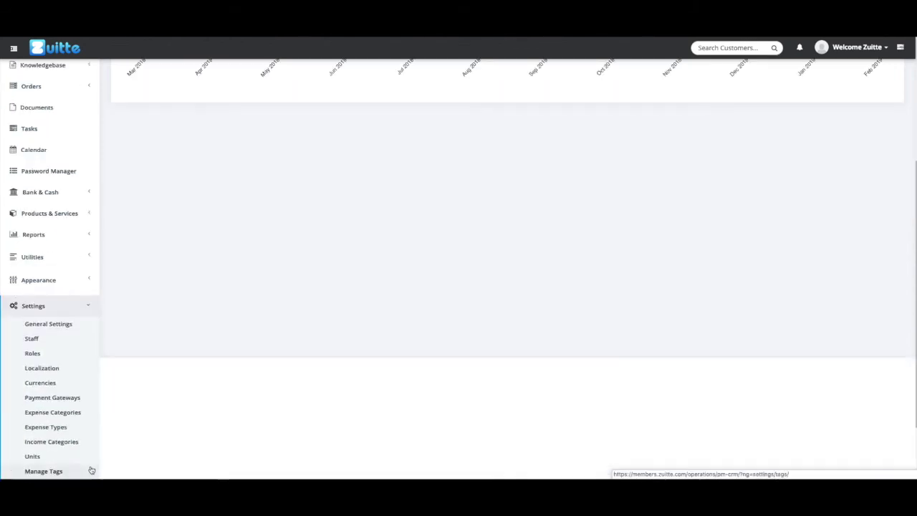
Step: Review the general settings, from company name and invoice defaults to Google reCAPTCHA and the other settings
{"action": "left_click", "coordinate": [64, 321]}
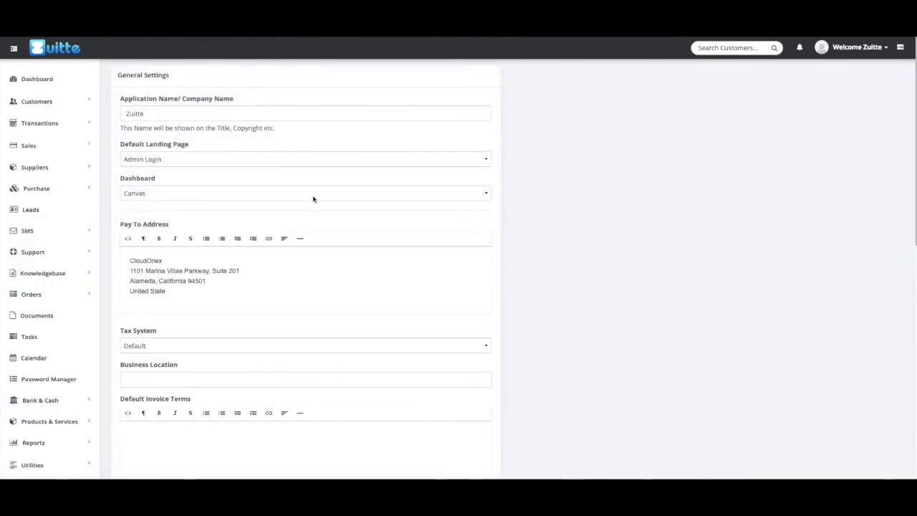
{"action": "scroll", "coordinate": [560, 250], "scroll_direction": "down", "scroll_amount": 4}
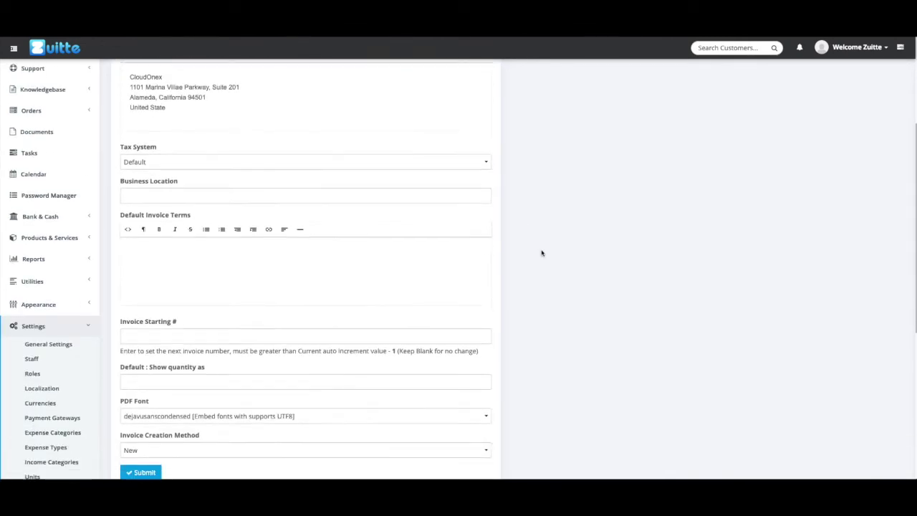
{"action": "scroll", "coordinate": [536, 255], "scroll_direction": "down", "scroll_amount": 4}
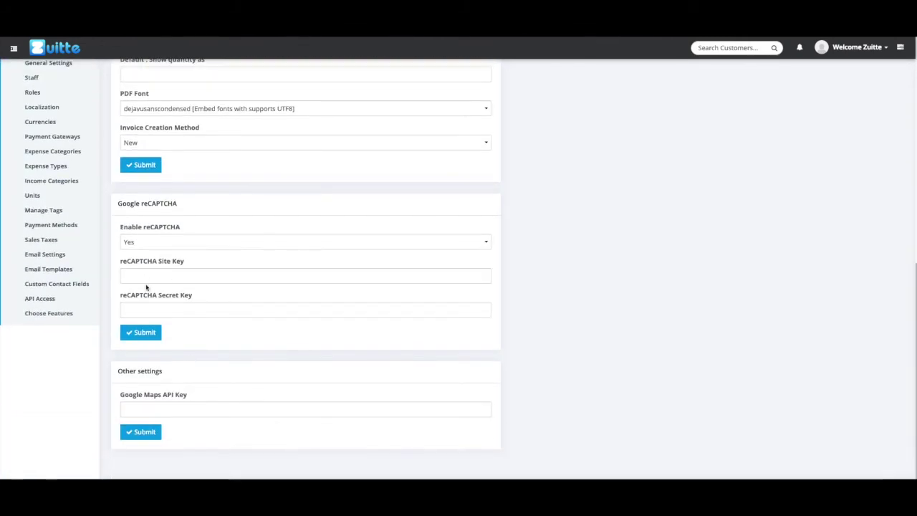
Step: View the payment gateways list and look through the expense categories in the settings
{"action": "scroll", "coordinate": [55, 381], "scroll_direction": "up", "scroll_amount": 2}
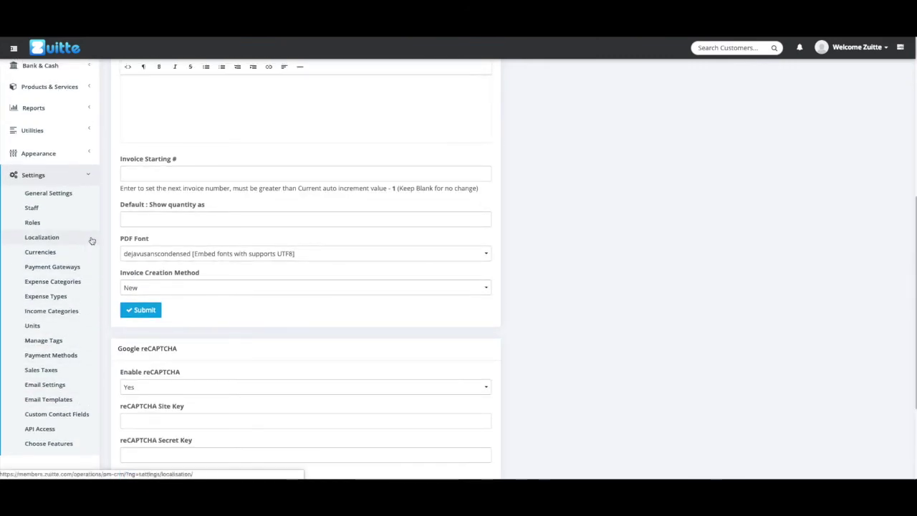
{"action": "left_click", "coordinate": [54, 266]}
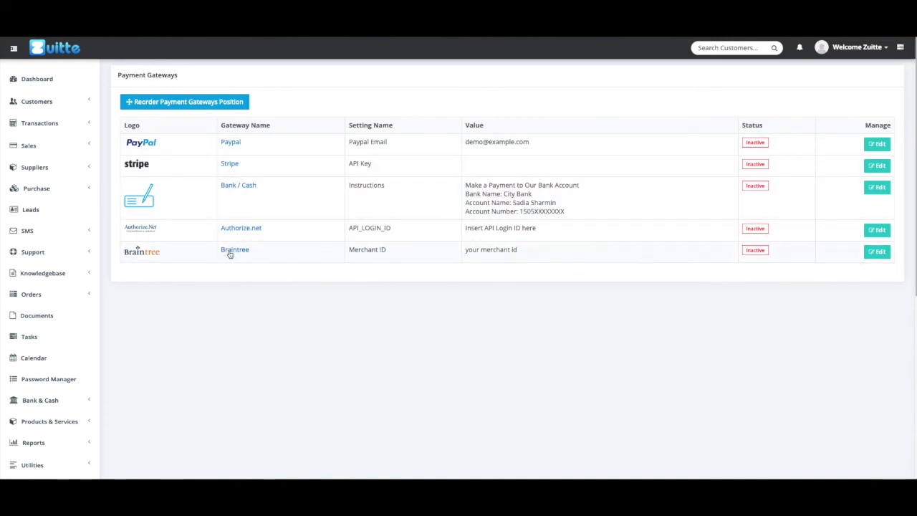
{"action": "scroll", "coordinate": [37, 332], "scroll_direction": "down", "scroll_amount": 5}
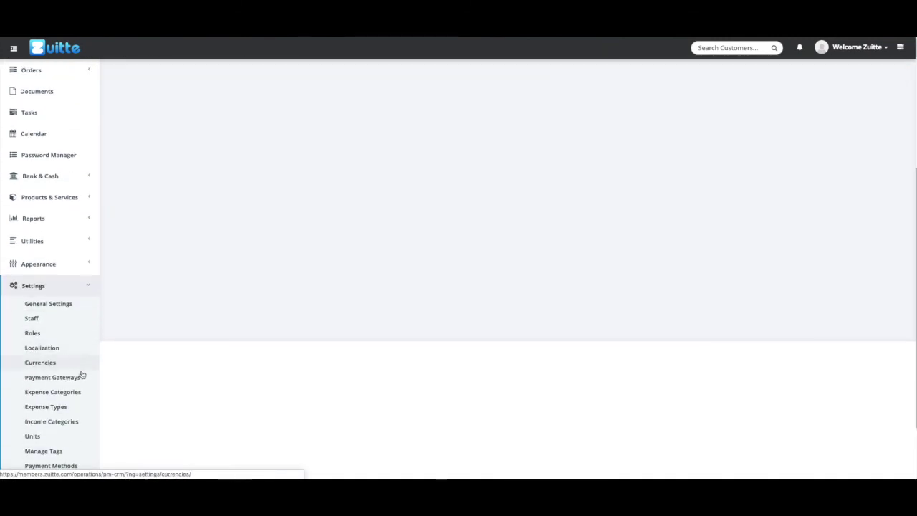
{"action": "scroll", "coordinate": [631, 341], "scroll_direction": "down", "scroll_amount": 5}
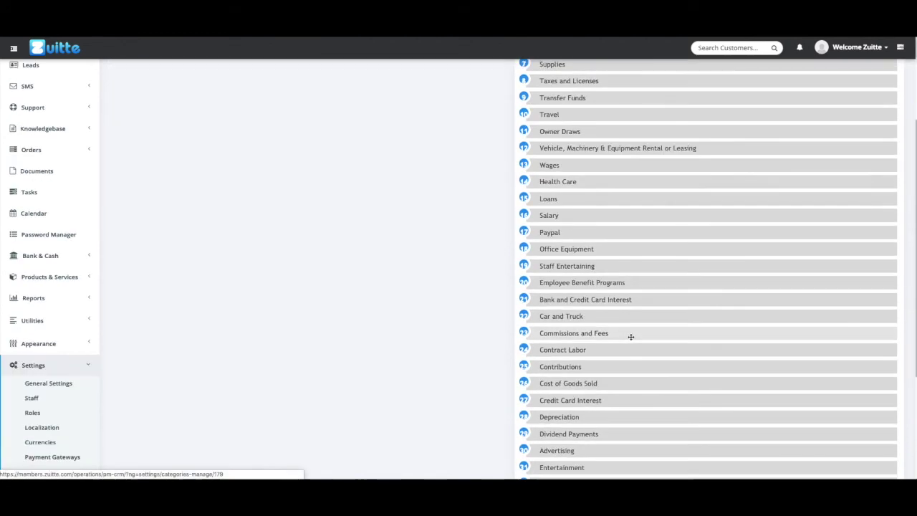
{"action": "scroll", "coordinate": [631, 349], "scroll_direction": "up", "scroll_amount": 10}
Step: Open the staff settings followed by the roles settings
{"action": "scroll", "coordinate": [72, 301], "scroll_direction": "down", "scroll_amount": 5}
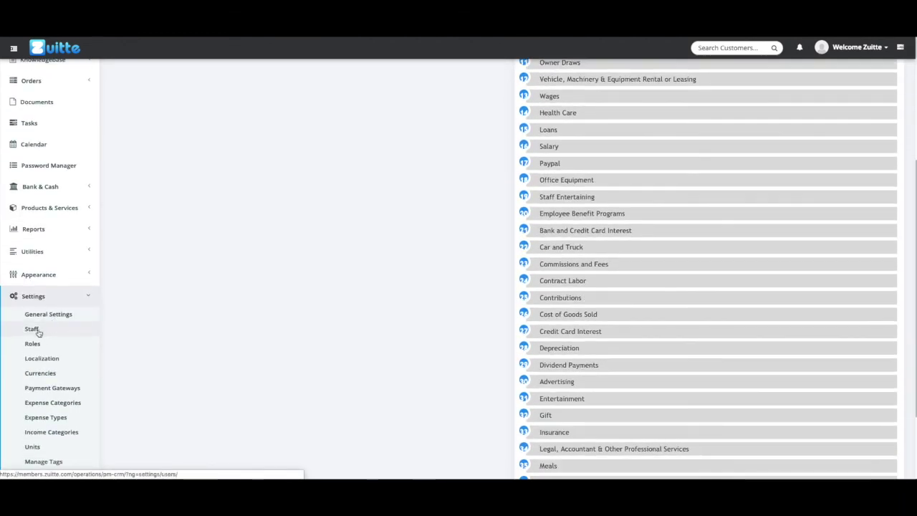
{"action": "left_click", "coordinate": [33, 328]}
{"action": "scroll", "coordinate": [63, 360], "scroll_direction": "down", "scroll_amount": 3}
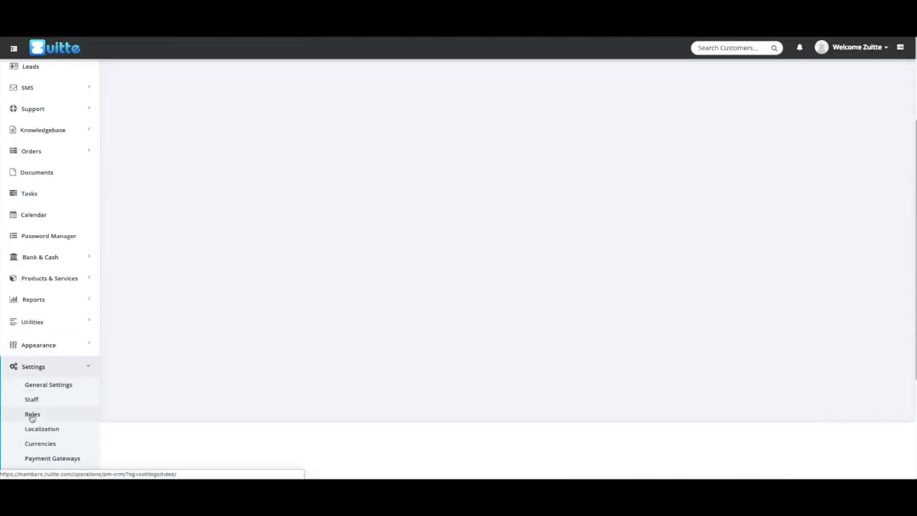
{"action": "left_click", "coordinate": [30, 413]}
Step: View the income categories settings and the units list
{"action": "scroll", "coordinate": [86, 344], "scroll_direction": "down", "scroll_amount": 4}
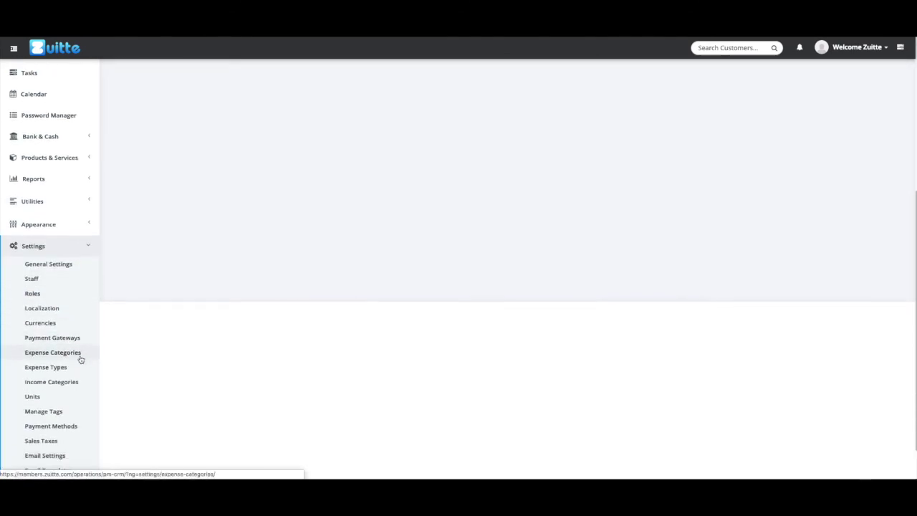
{"action": "scroll", "coordinate": [53, 370], "scroll_direction": "down", "scroll_amount": 5}
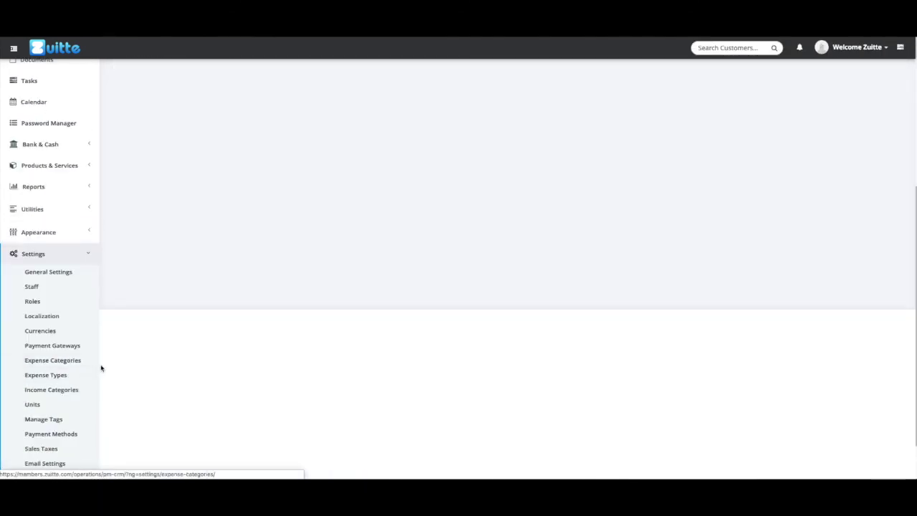
{"action": "left_click", "coordinate": [46, 377]}
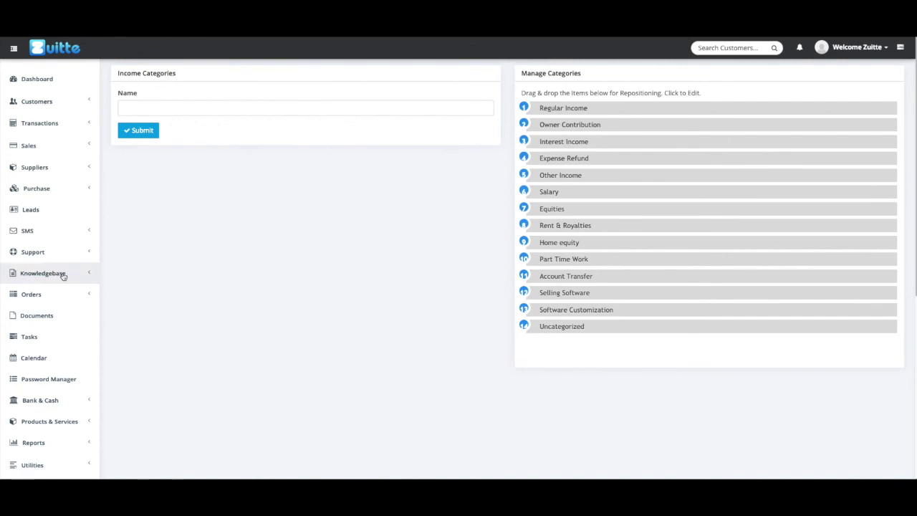
{"action": "scroll", "coordinate": [63, 276], "scroll_direction": "down", "scroll_amount": 5}
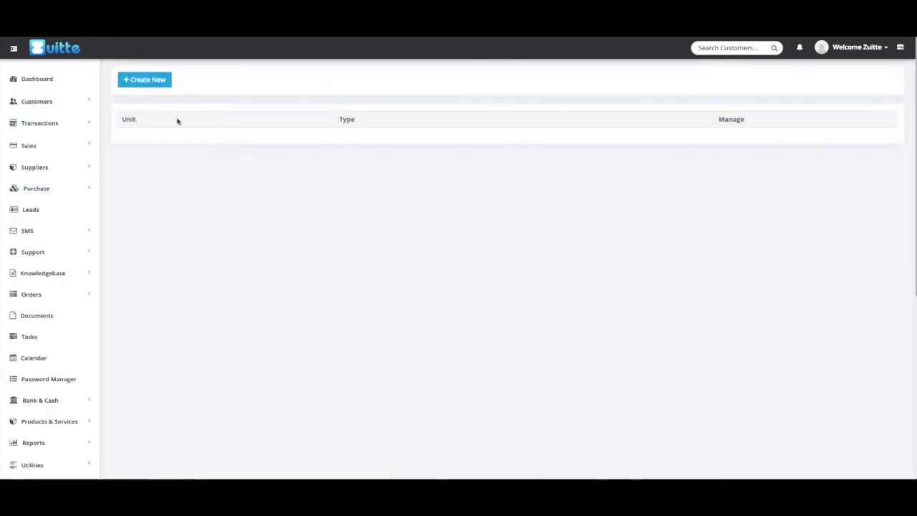